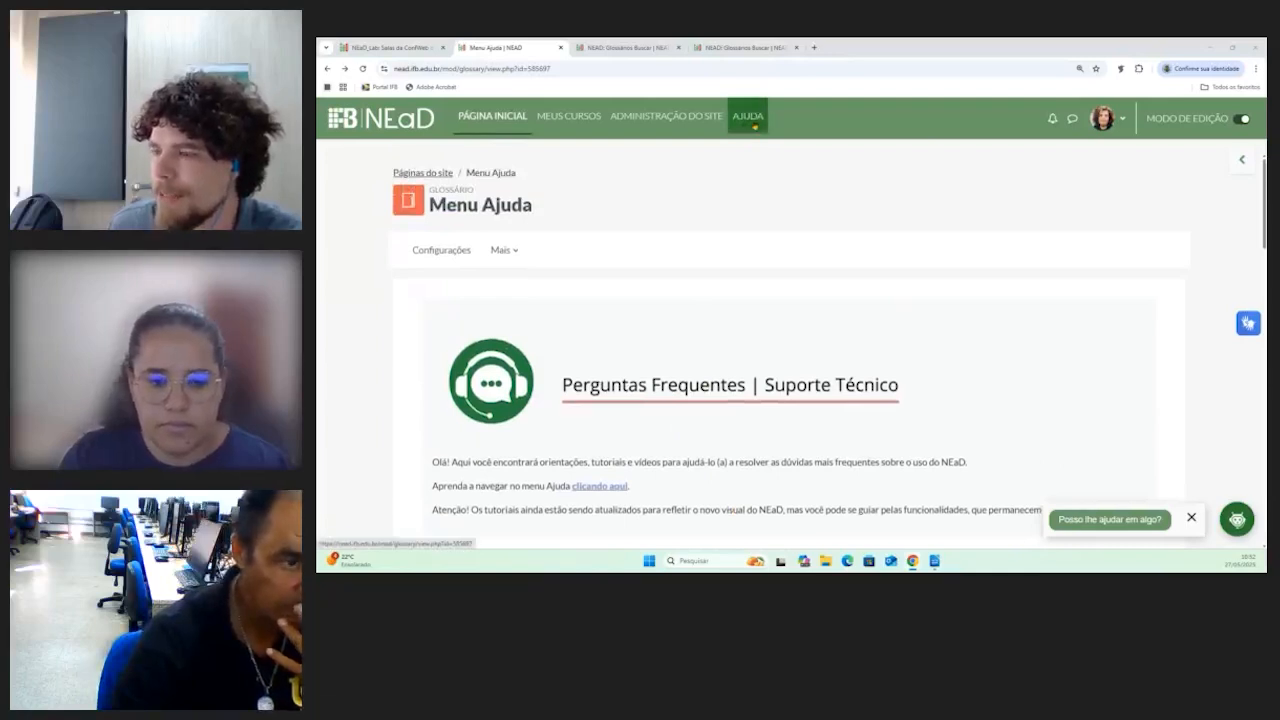
Review the help entries, then examine the title and introduction of entry 12 on copying, duplicating or importing a course
scroll(743, 237, down, 6)
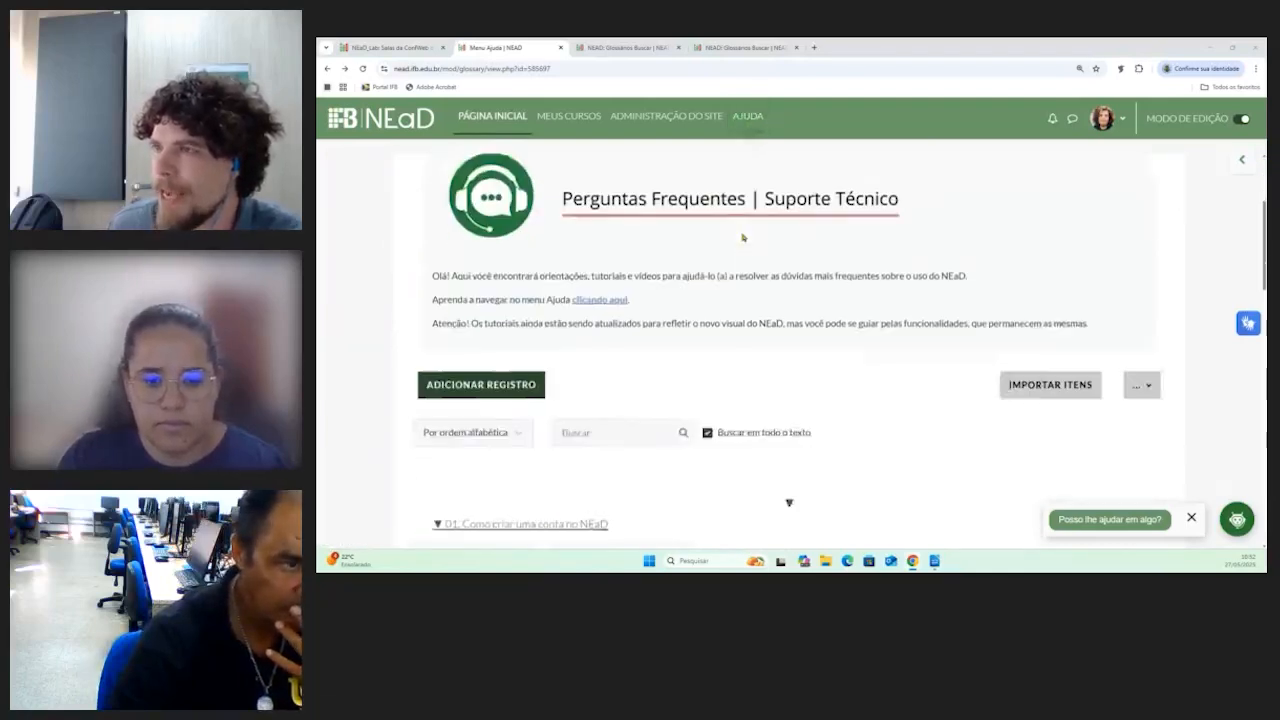
click(624, 46)
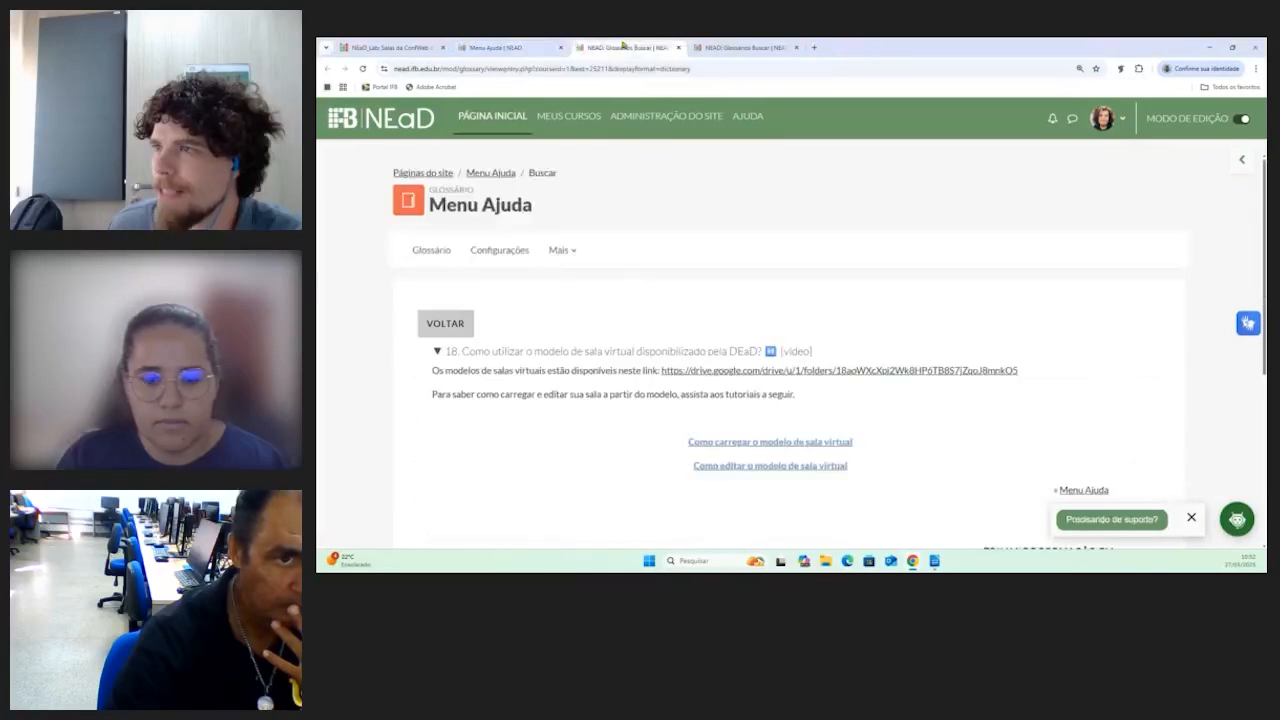
click(723, 50)
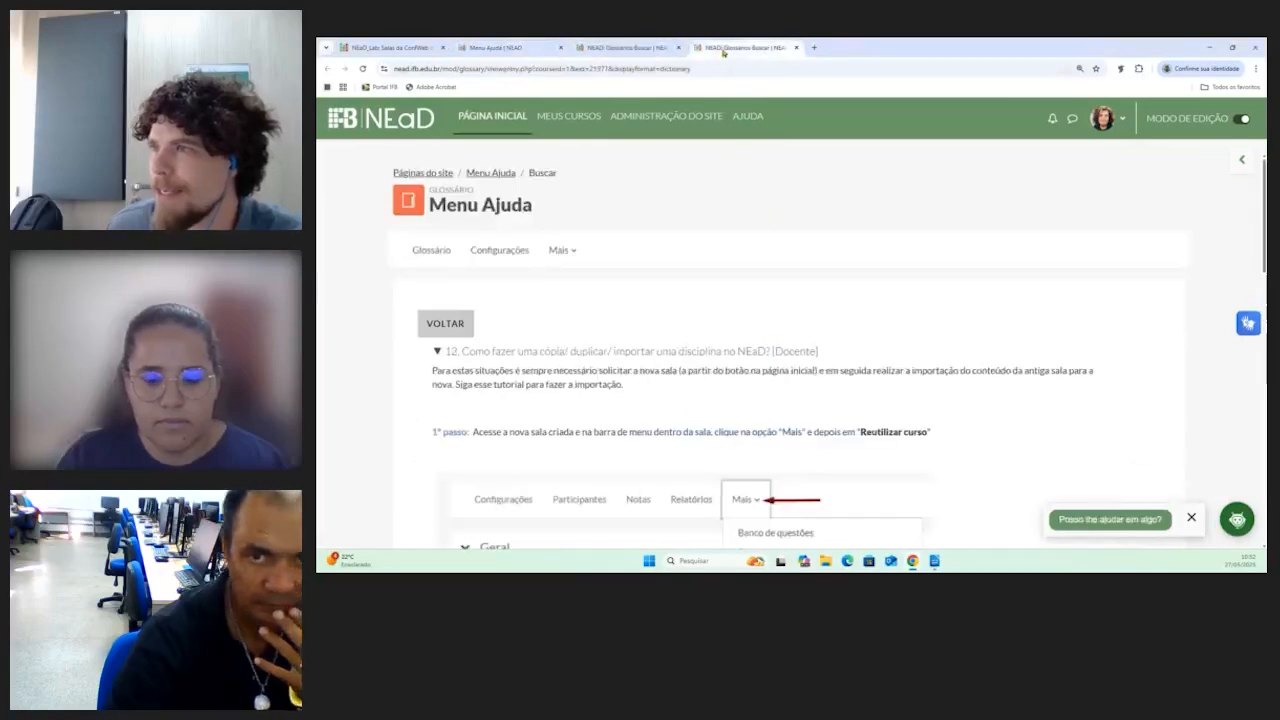
scroll(630, 272, down, 1)
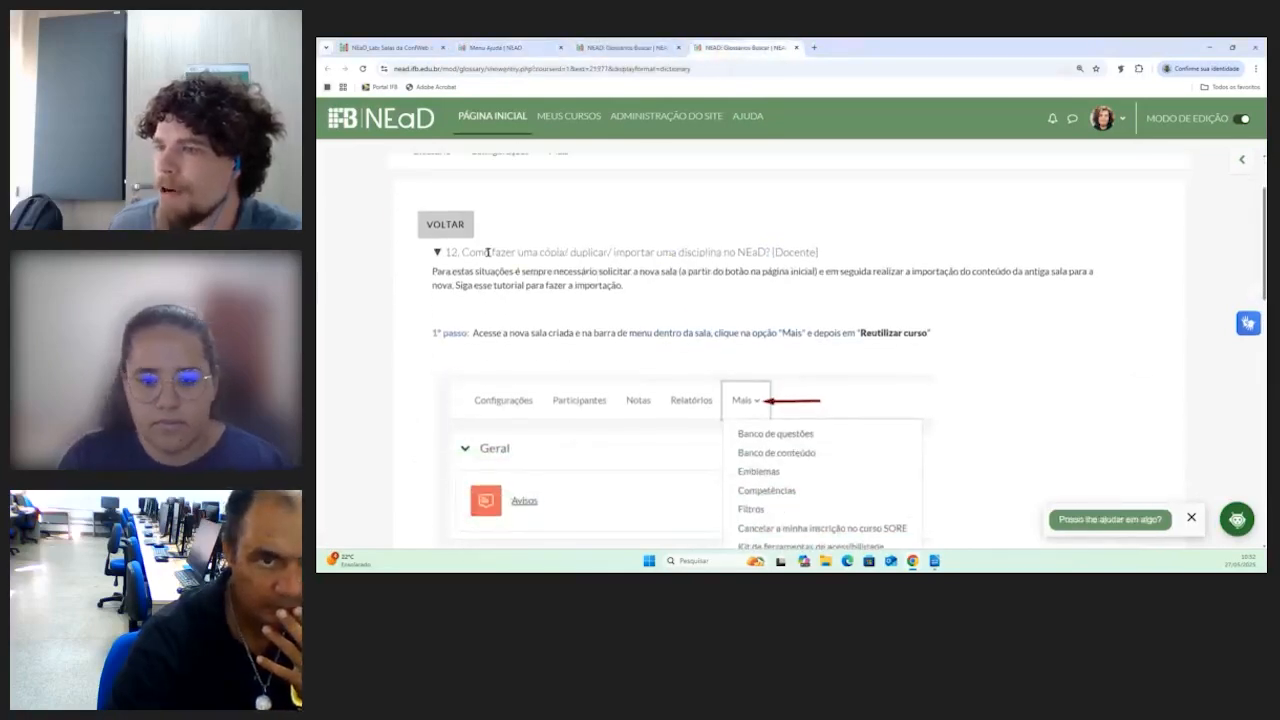
drag(457, 253, 836, 258)
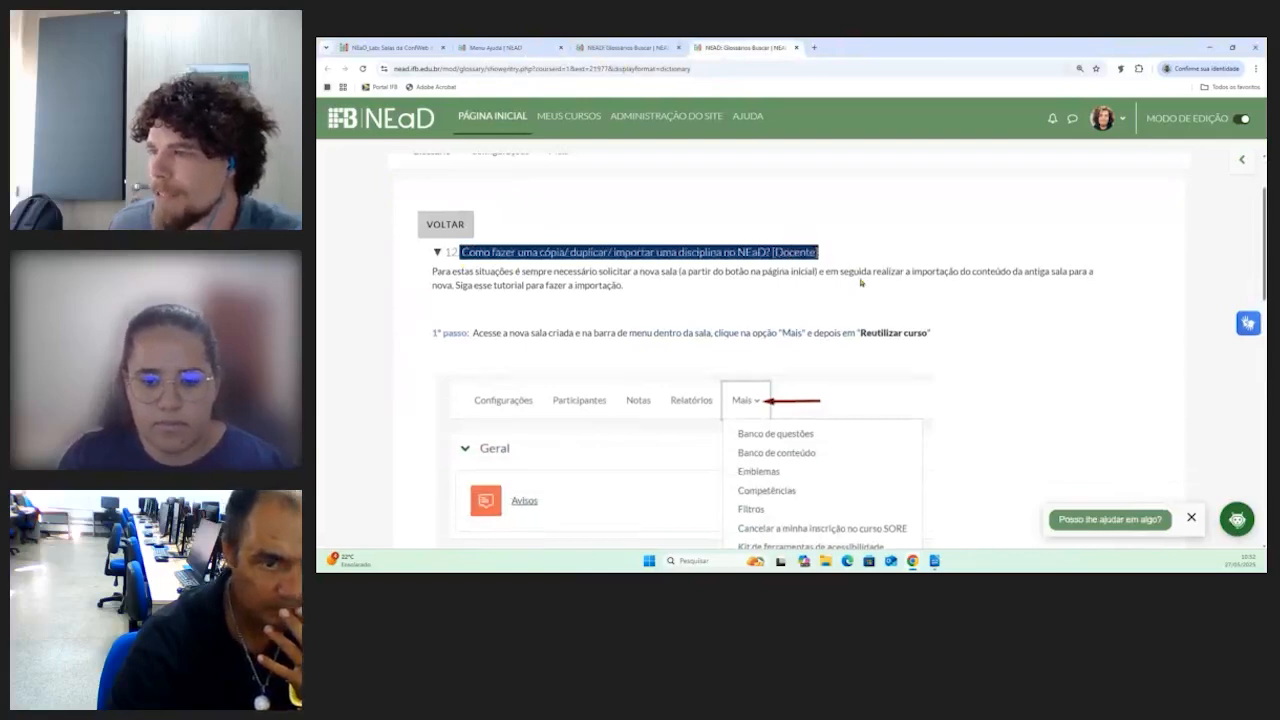
scroll(861, 283, down, 2)
scroll(723, 286, up, 1)
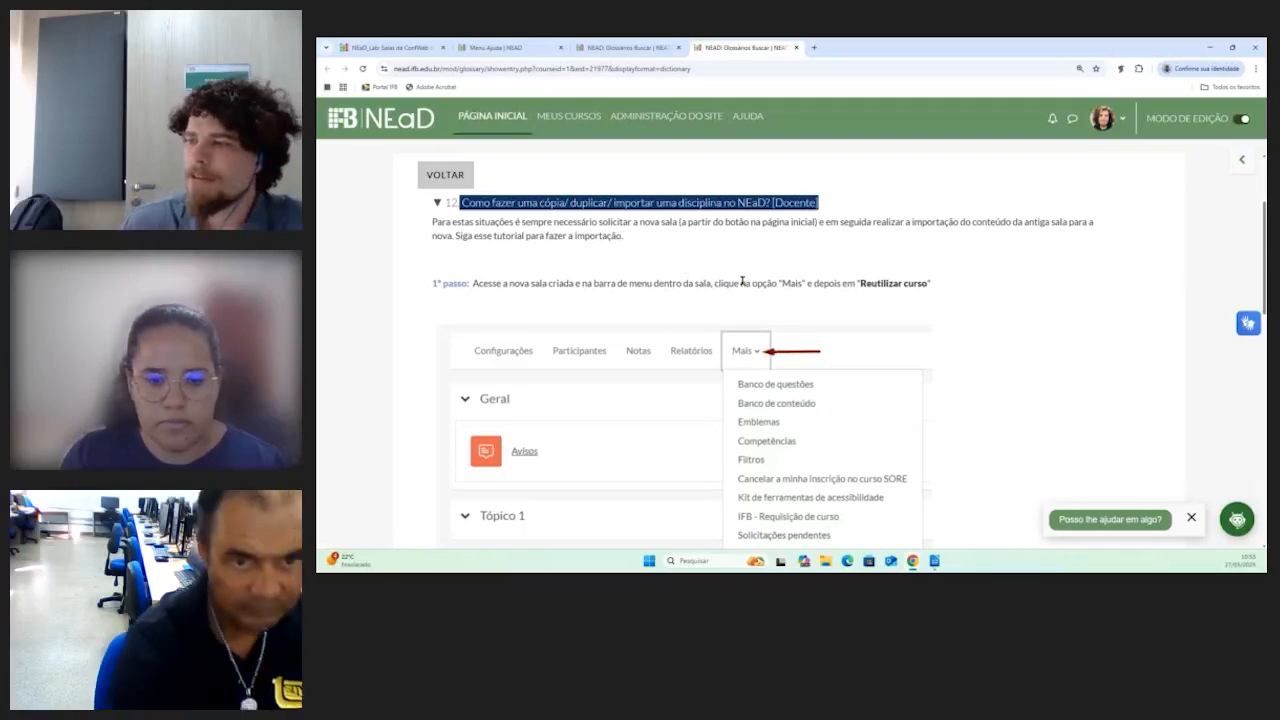
click(660, 241)
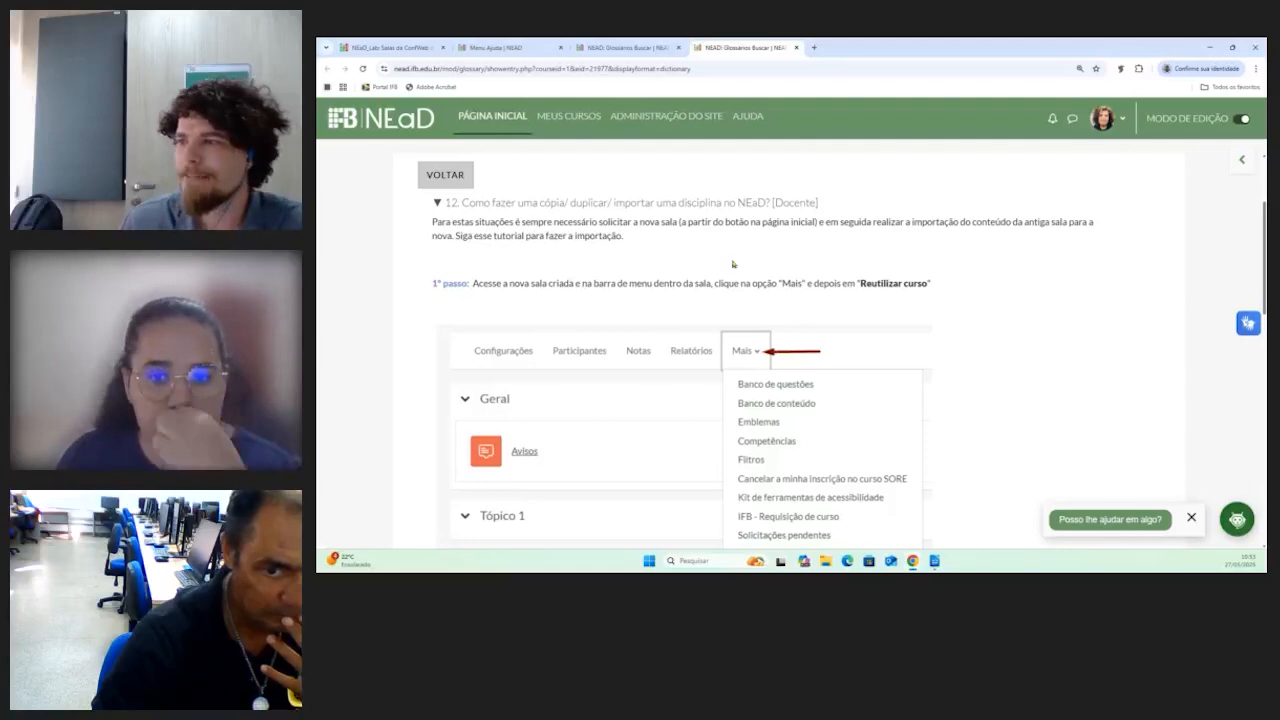
Read the entry's two illustrated steps on reaching "Reutilizar curso" and choosing the "Importar" option
scroll(536, 254, down, 3)
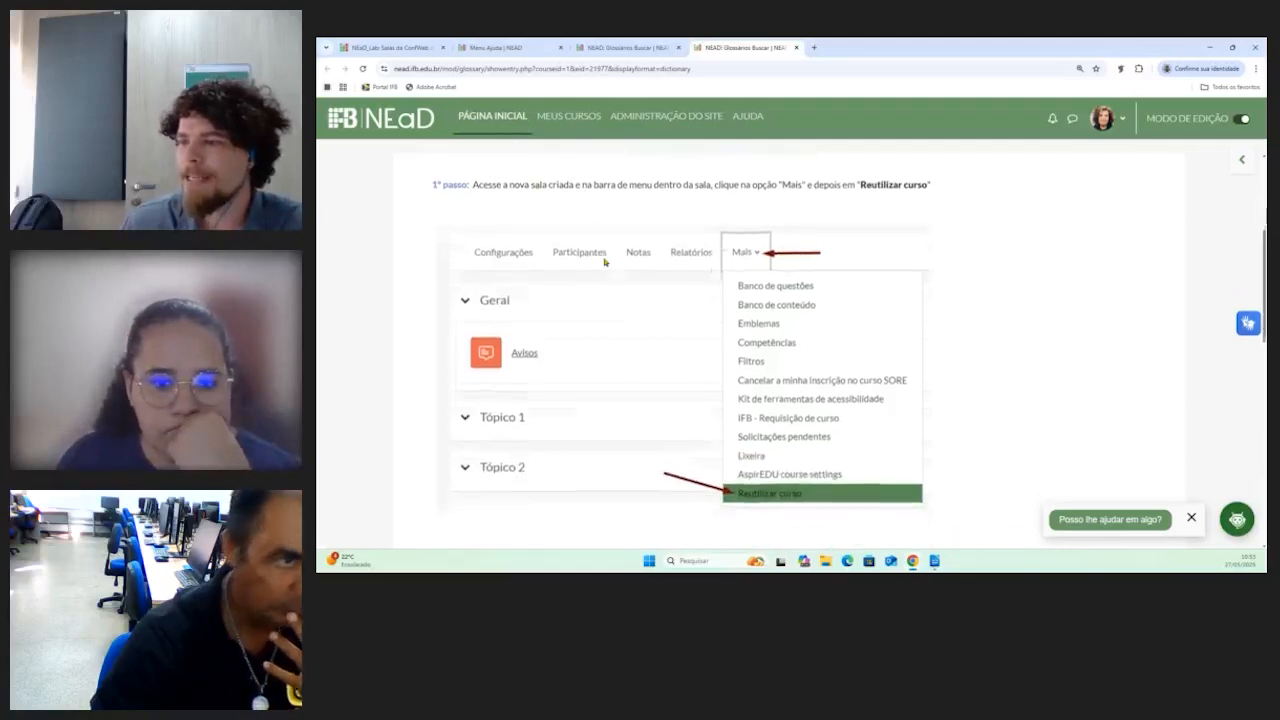
scroll(604, 262, up, 4)
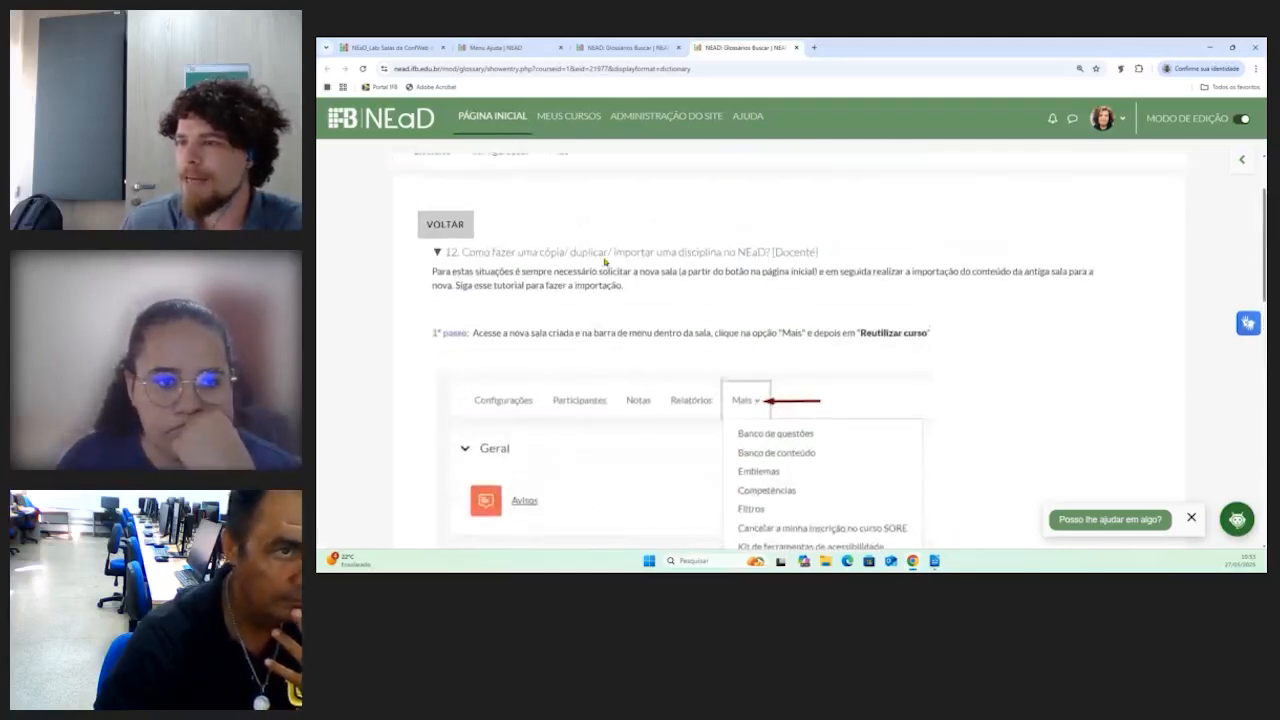
scroll(545, 328, down, 5)
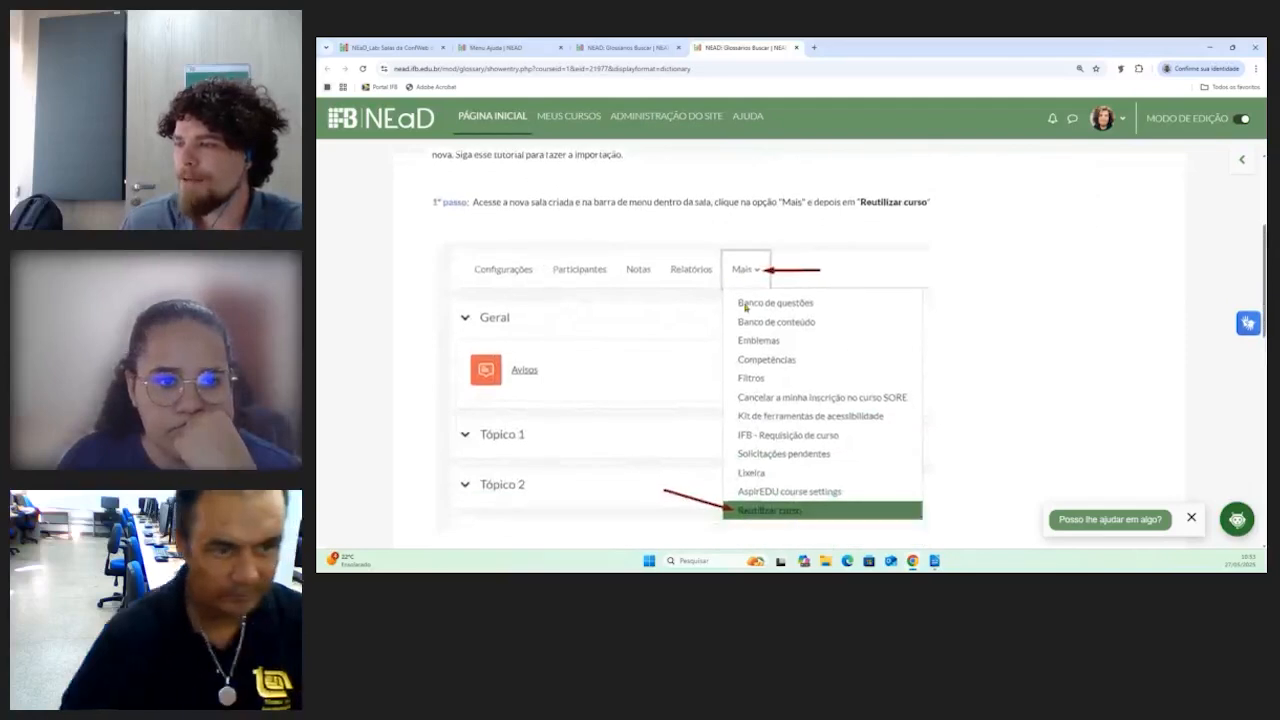
scroll(524, 343, down, 1)
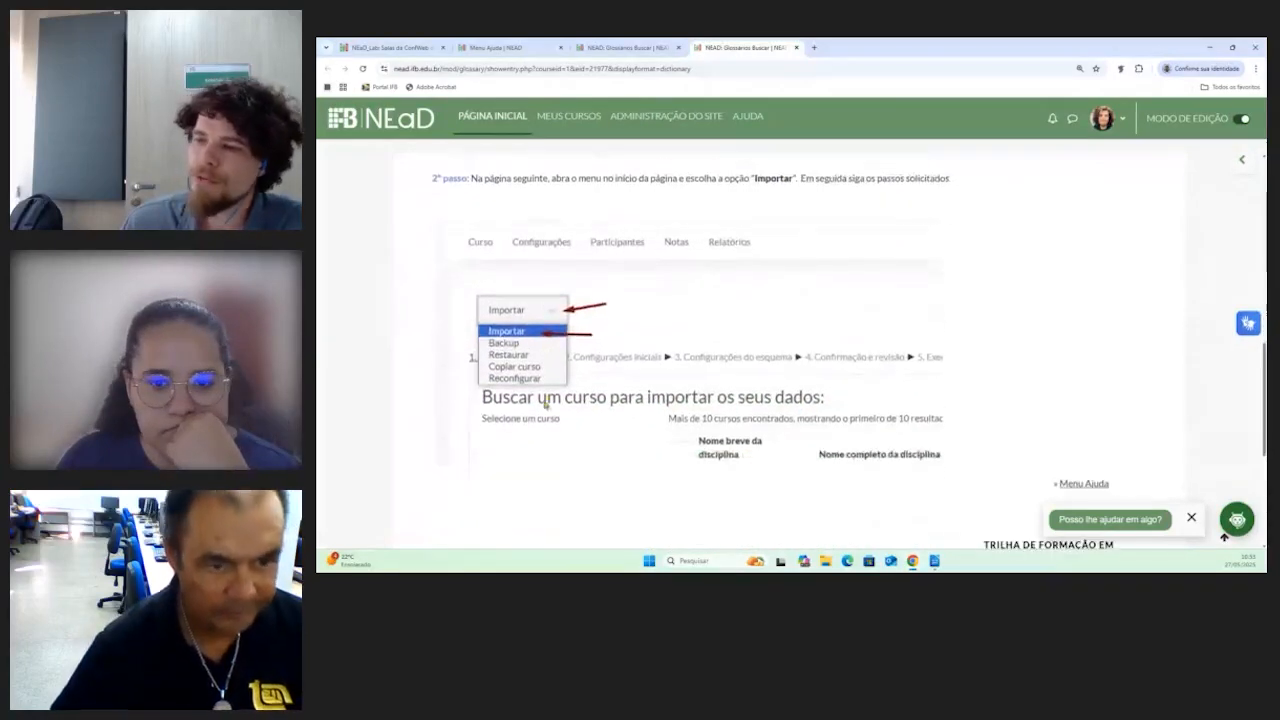
scroll(524, 341, down, 3)
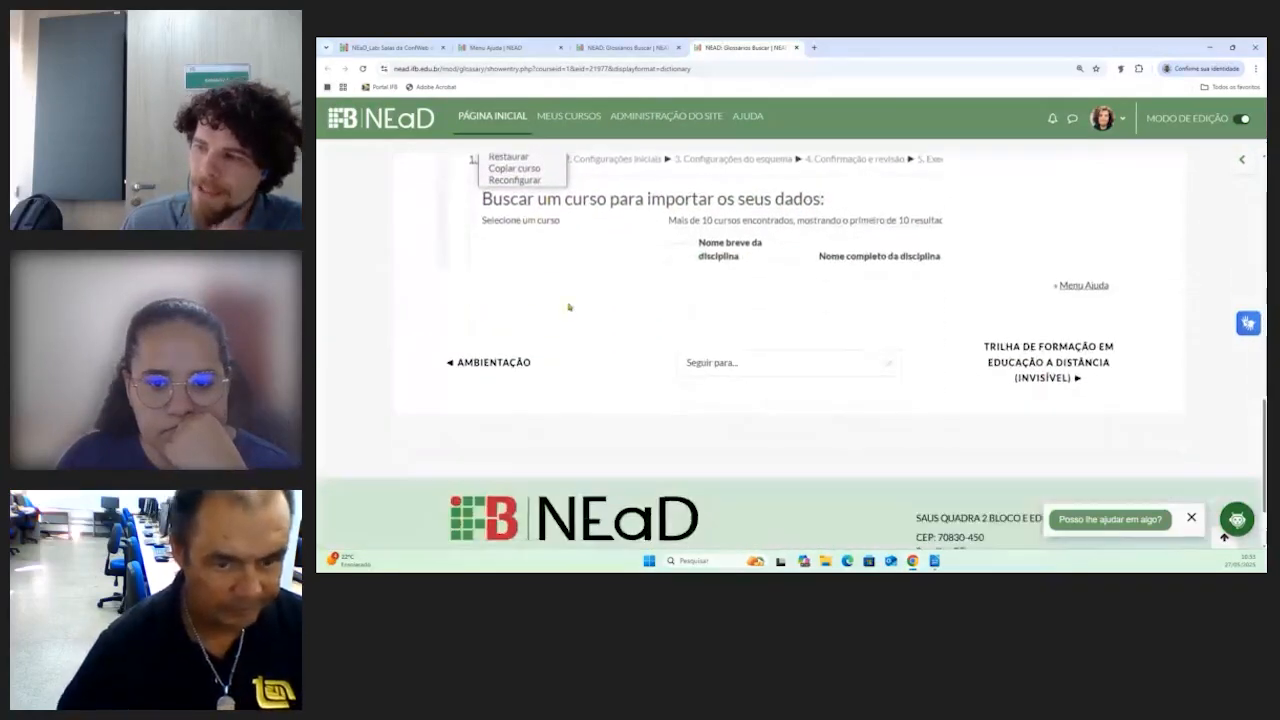
scroll(776, 293, up, 2)
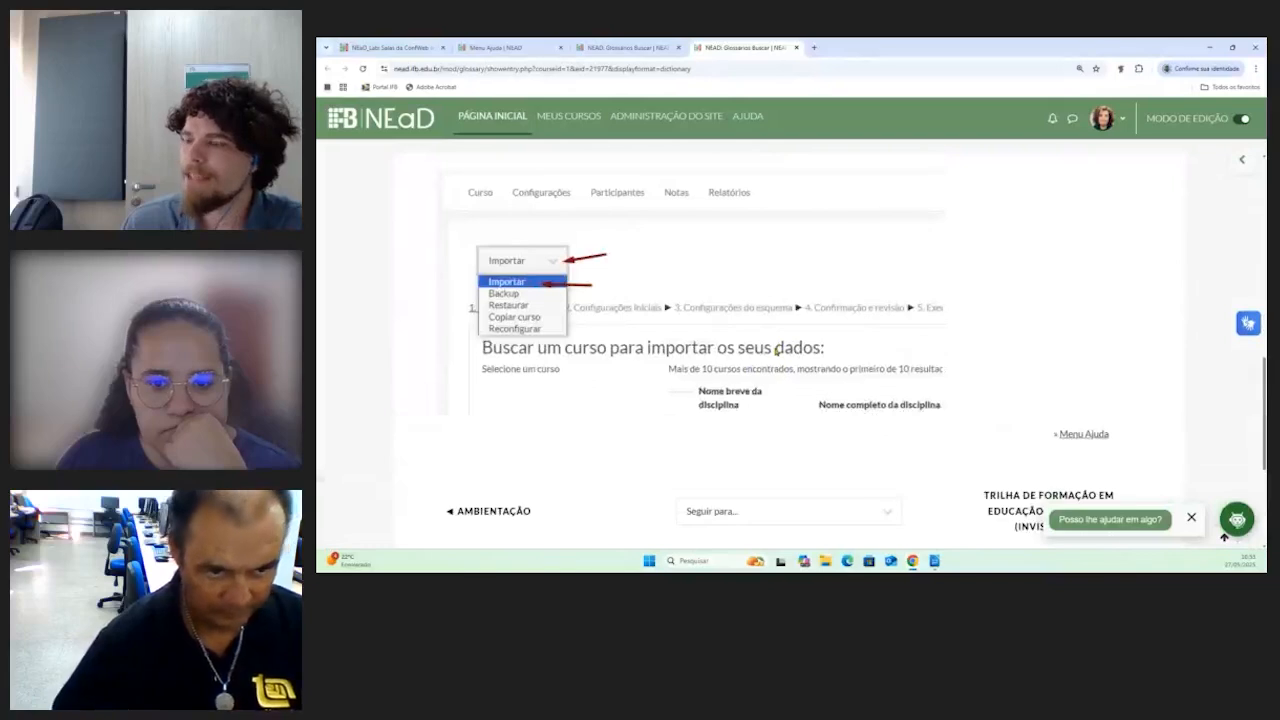
scroll(776, 350, up, 2)
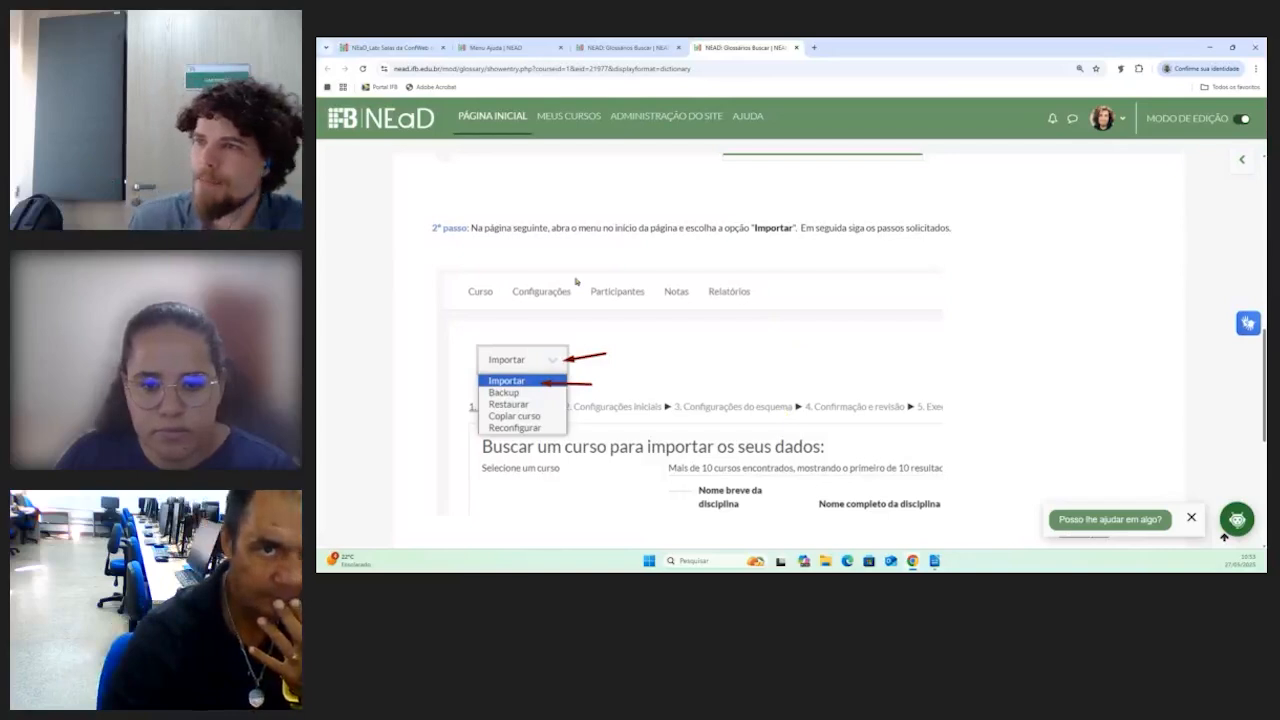
Open the list of enrolled courses in a separate tab and enter the test course under Administração do Moodle - EaD
click(496, 48)
click(412, 47)
click(638, 47)
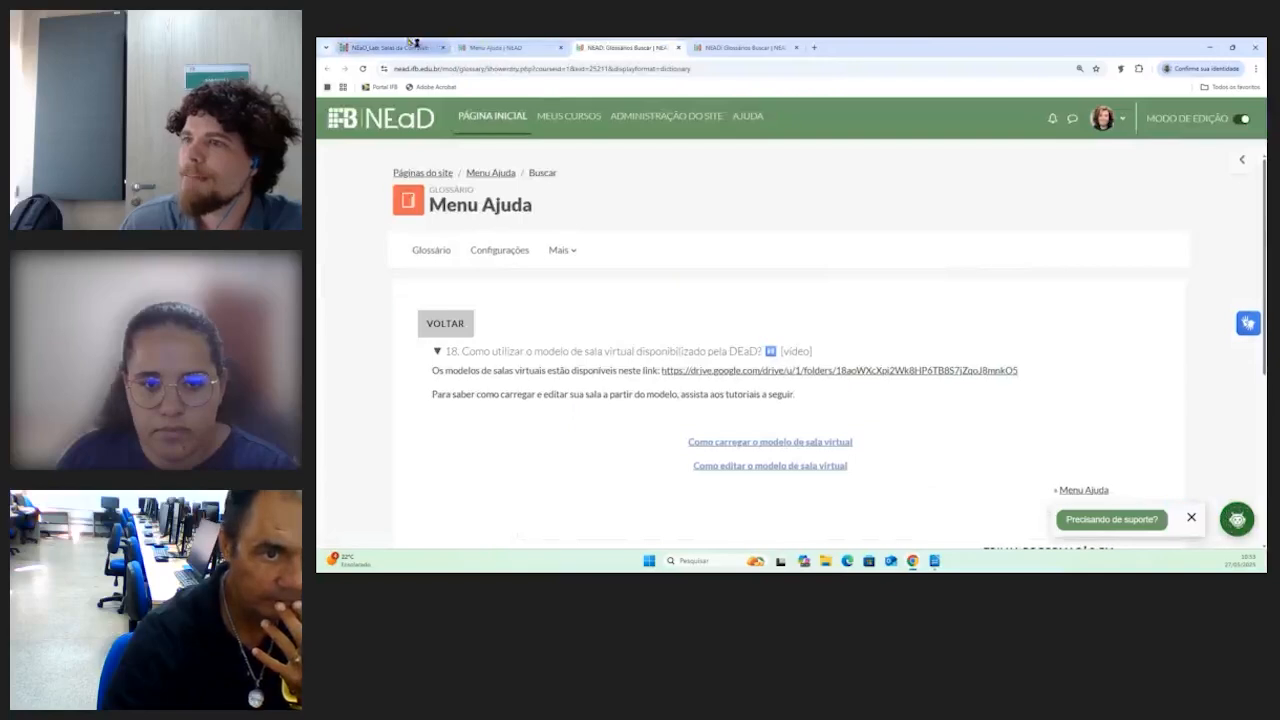
middle_click(569, 116)
drag(757, 42, 851, 43)
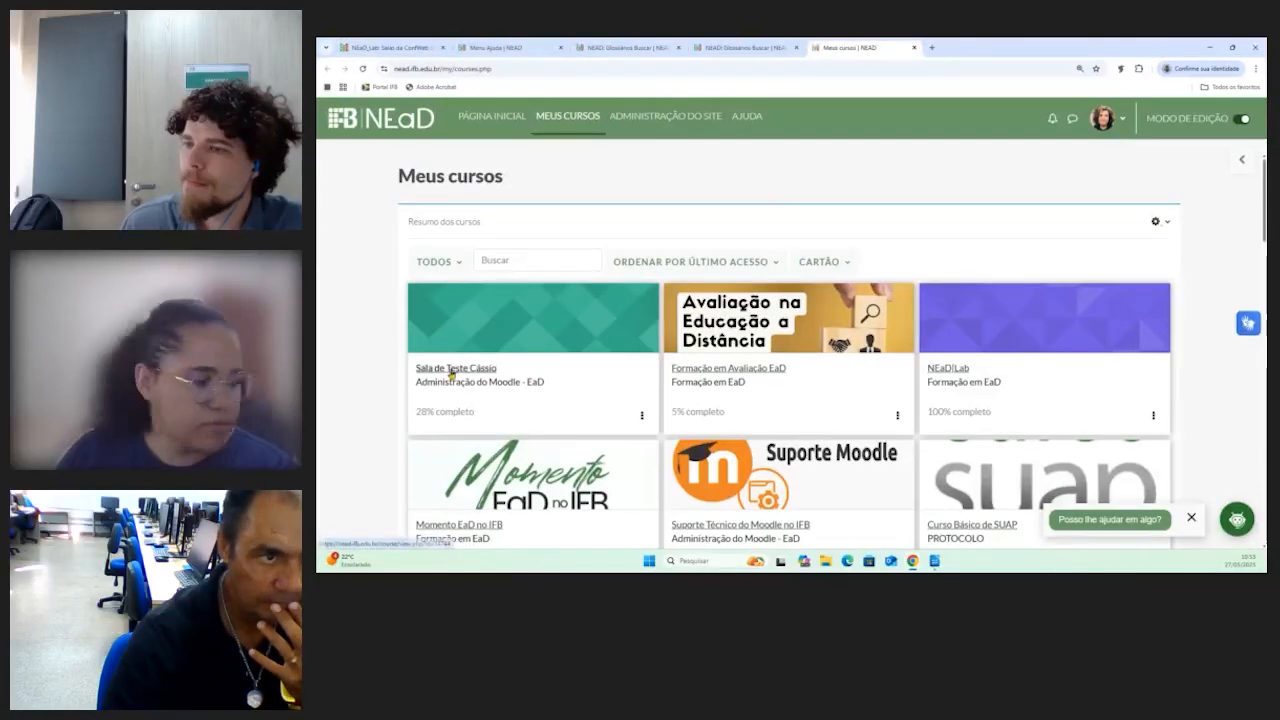
click(452, 369)
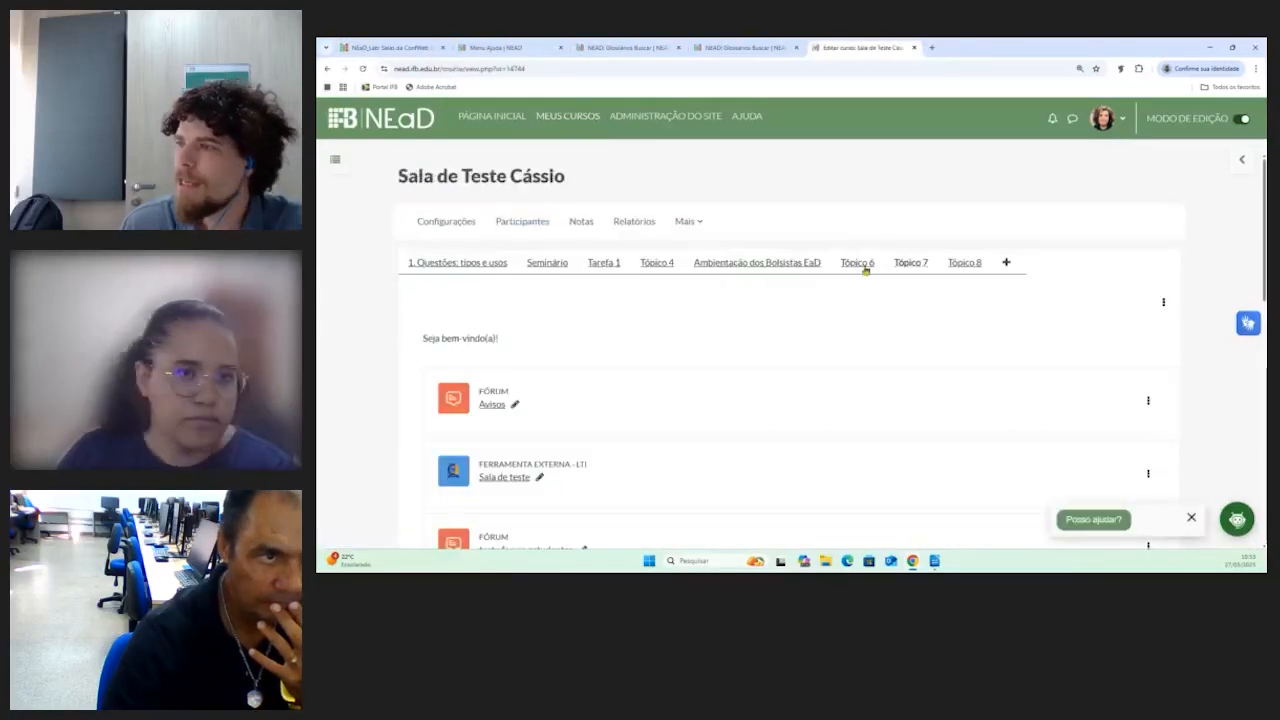
click(705, 222)
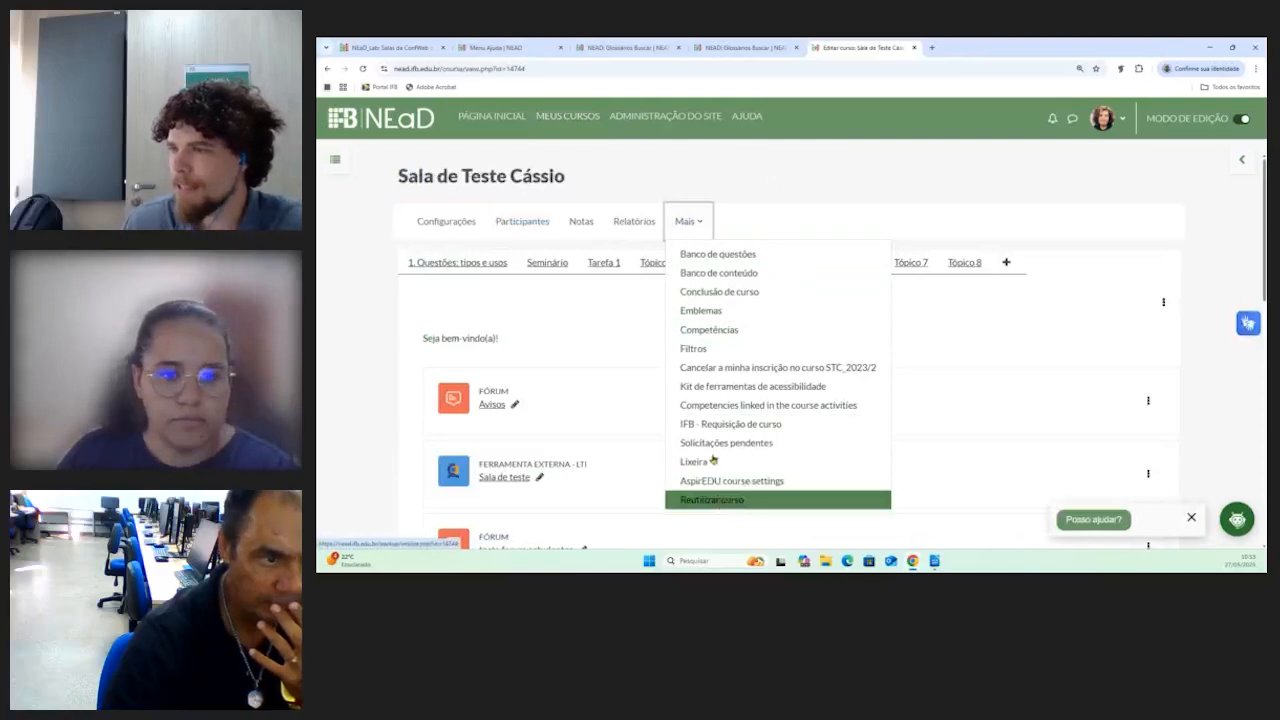
click(700, 172)
drag(398, 177, 679, 172)
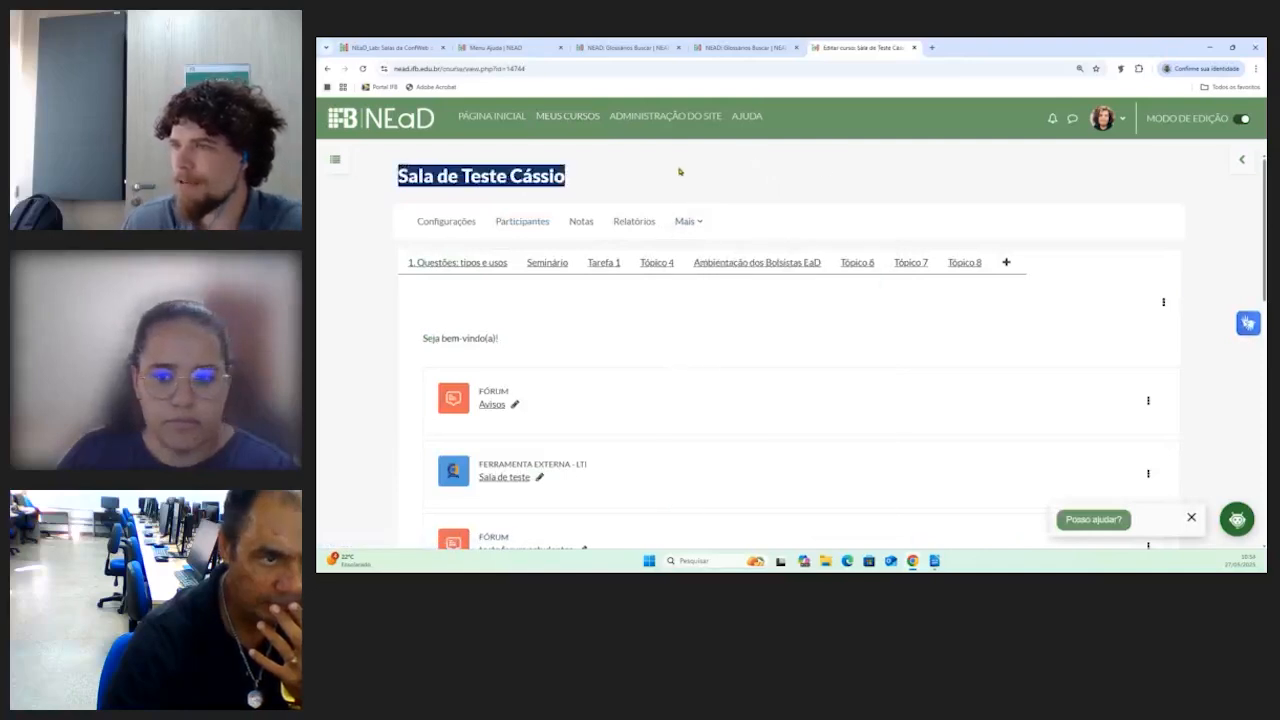
Switch the role in the test course to Professor Mediador Presencial
click(1106, 120)
click(1100, 297)
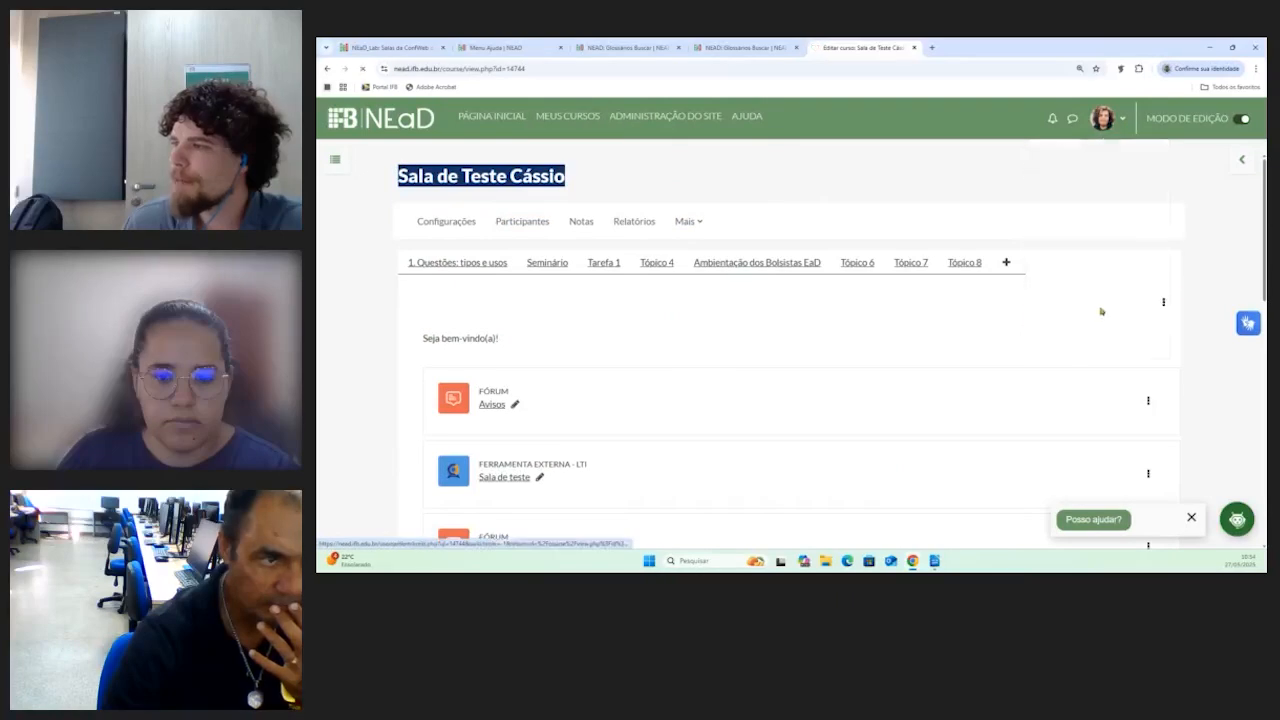
scroll(643, 290, down, 5)
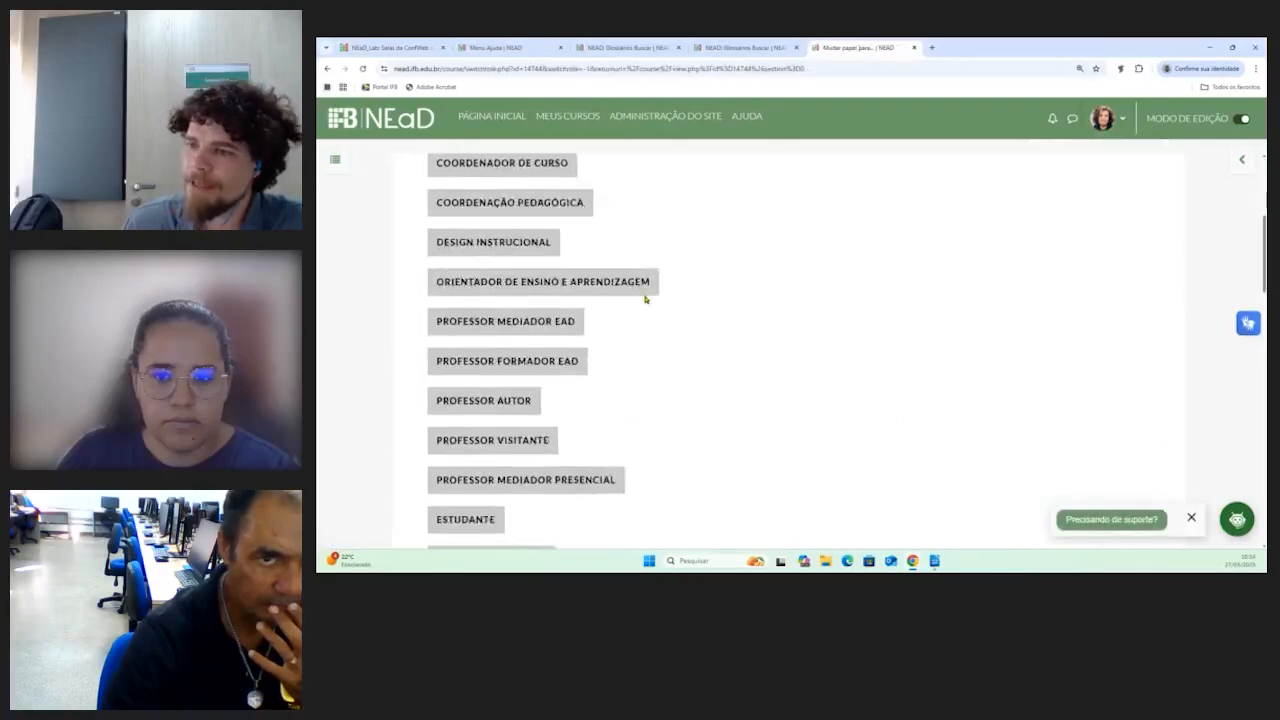
click(559, 395)
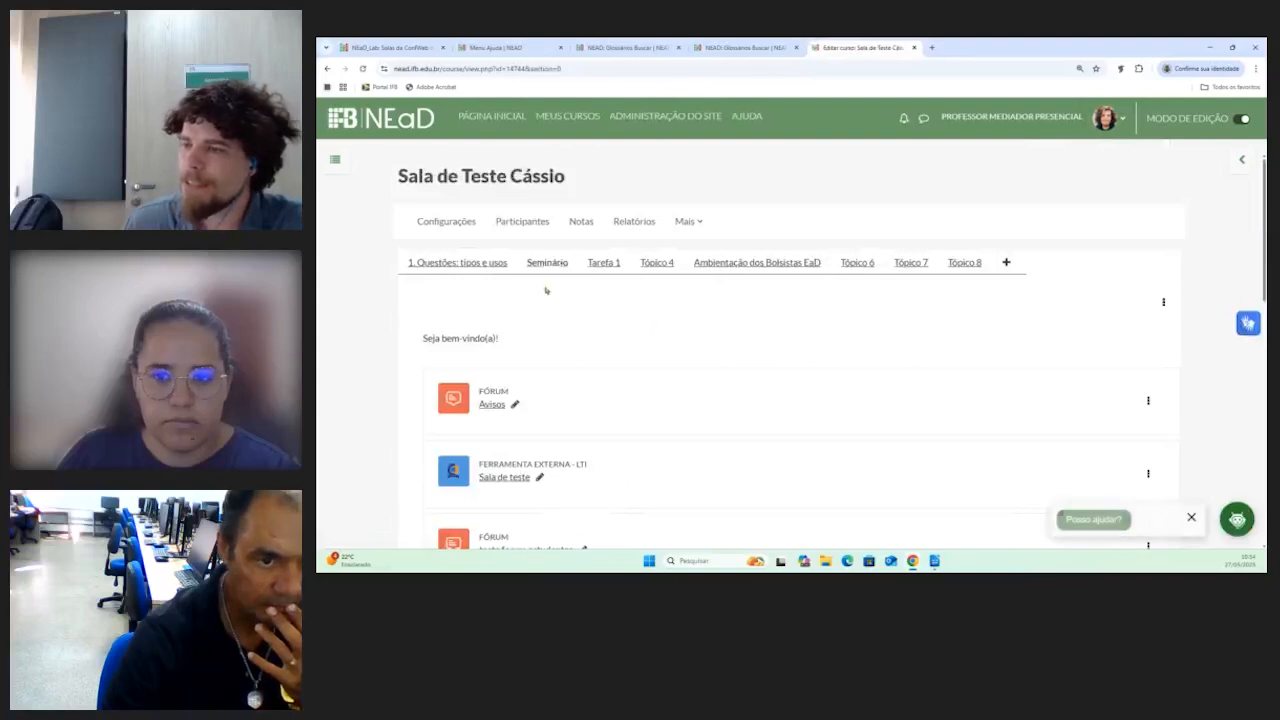
Open the test course's Reutilizar curso page and keep Importar as the reuse action
scroll(708, 347, down, 3)
scroll(706, 343, up, 3)
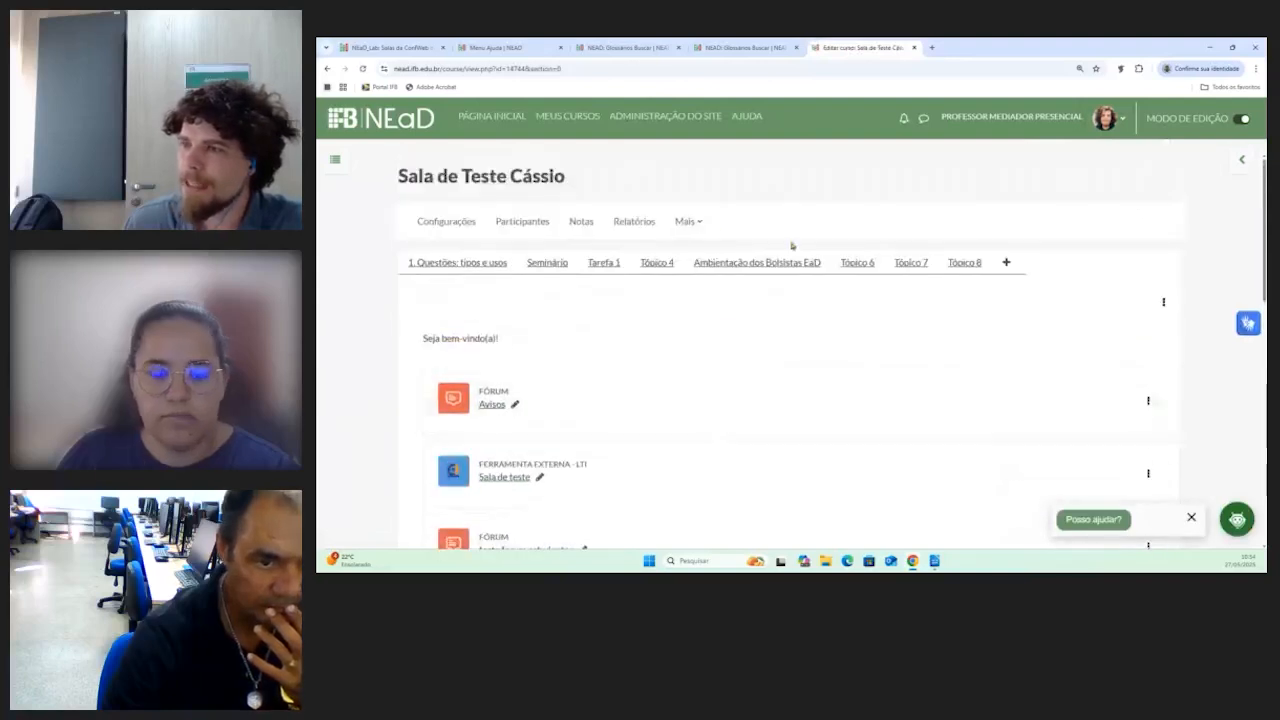
click(697, 225)
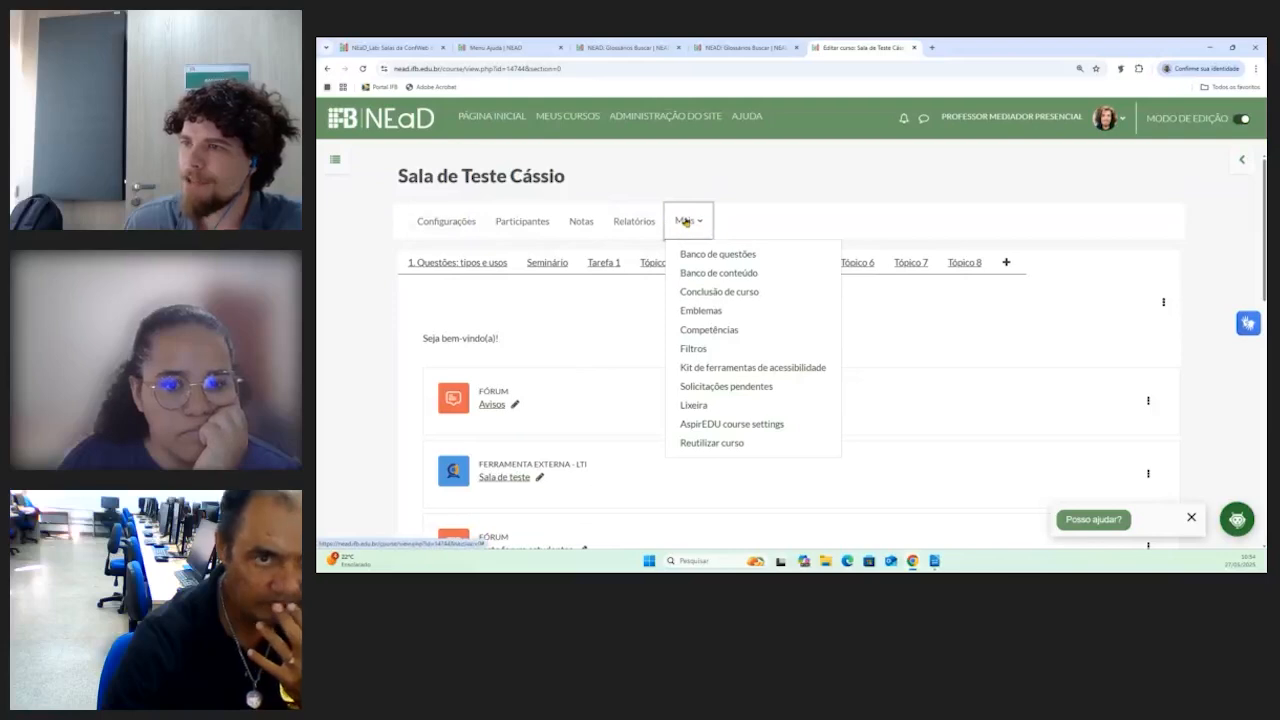
click(780, 443)
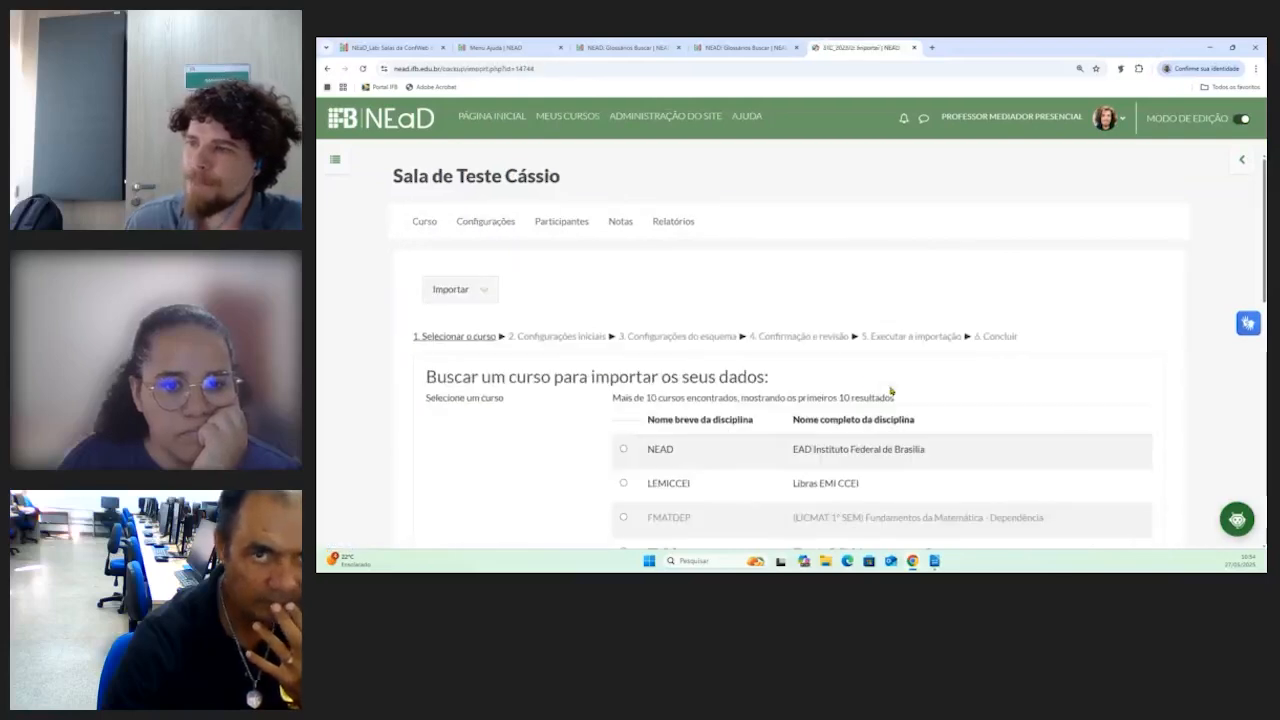
click(474, 290)
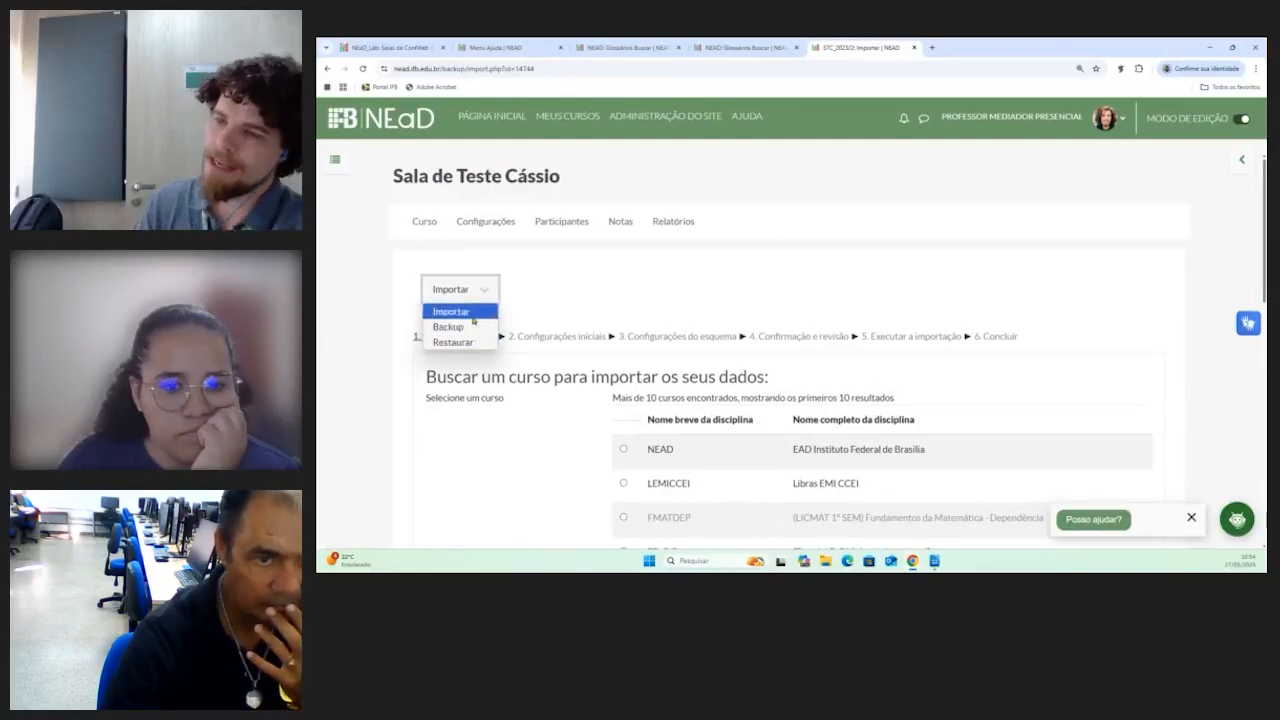
click(474, 317)
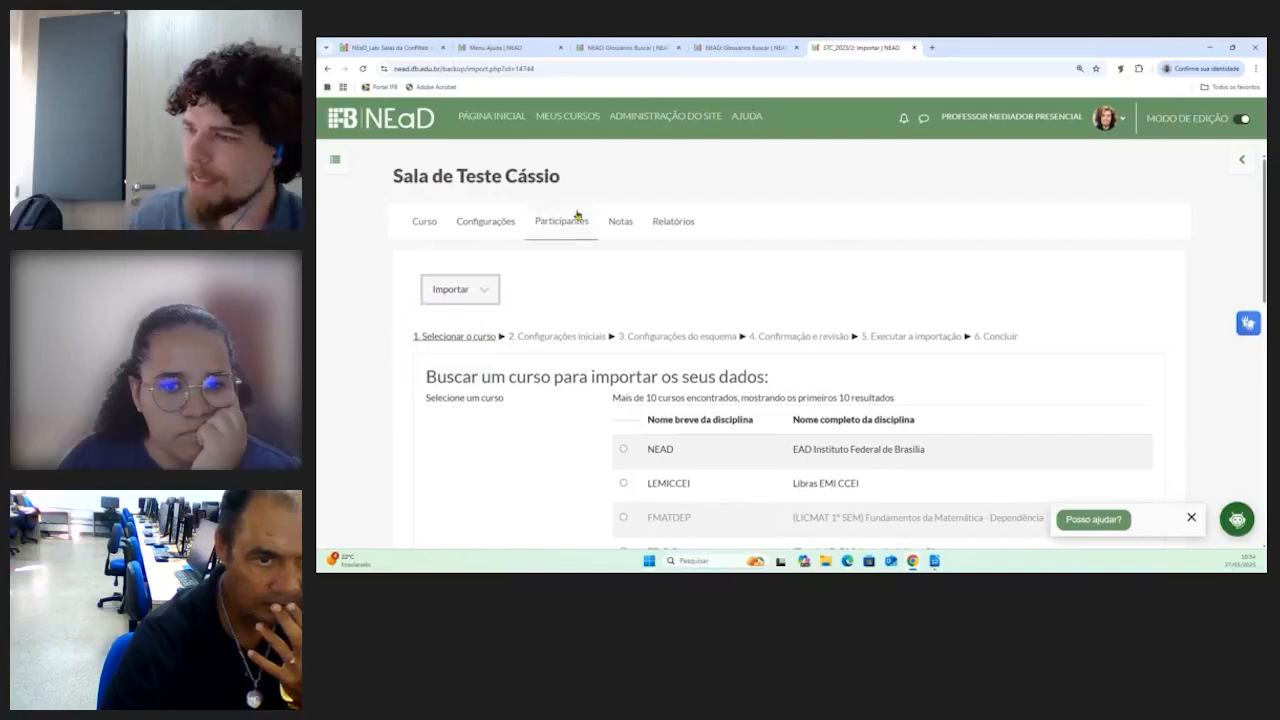
Search the courses available for import for "avaliação ead"
scroll(600, 260, down, 2)
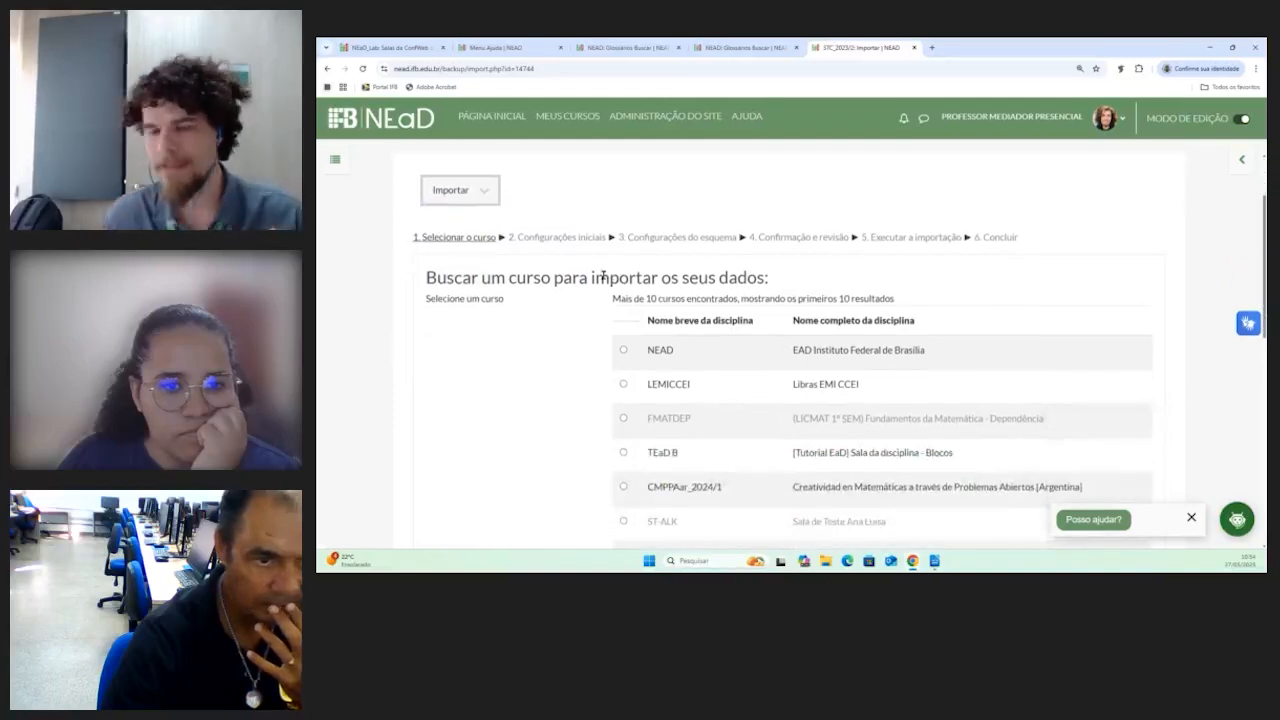
scroll(613, 274, down, 6)
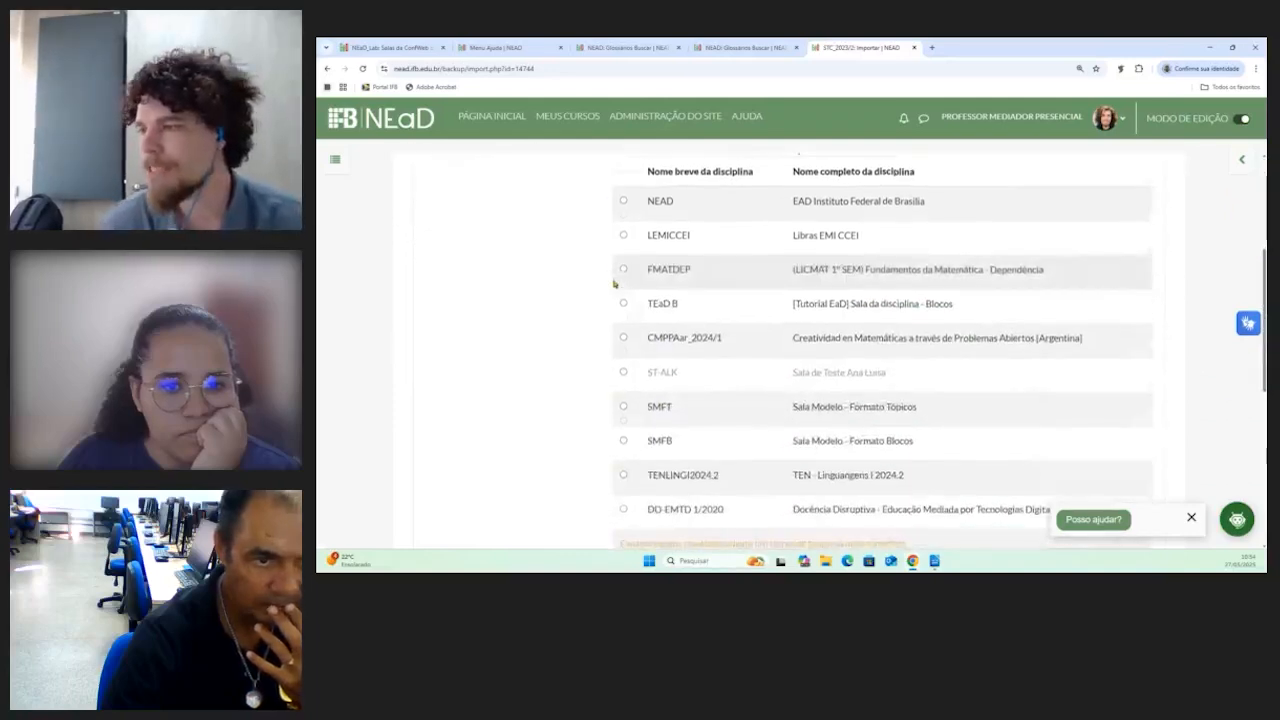
scroll(543, 371, up, 4)
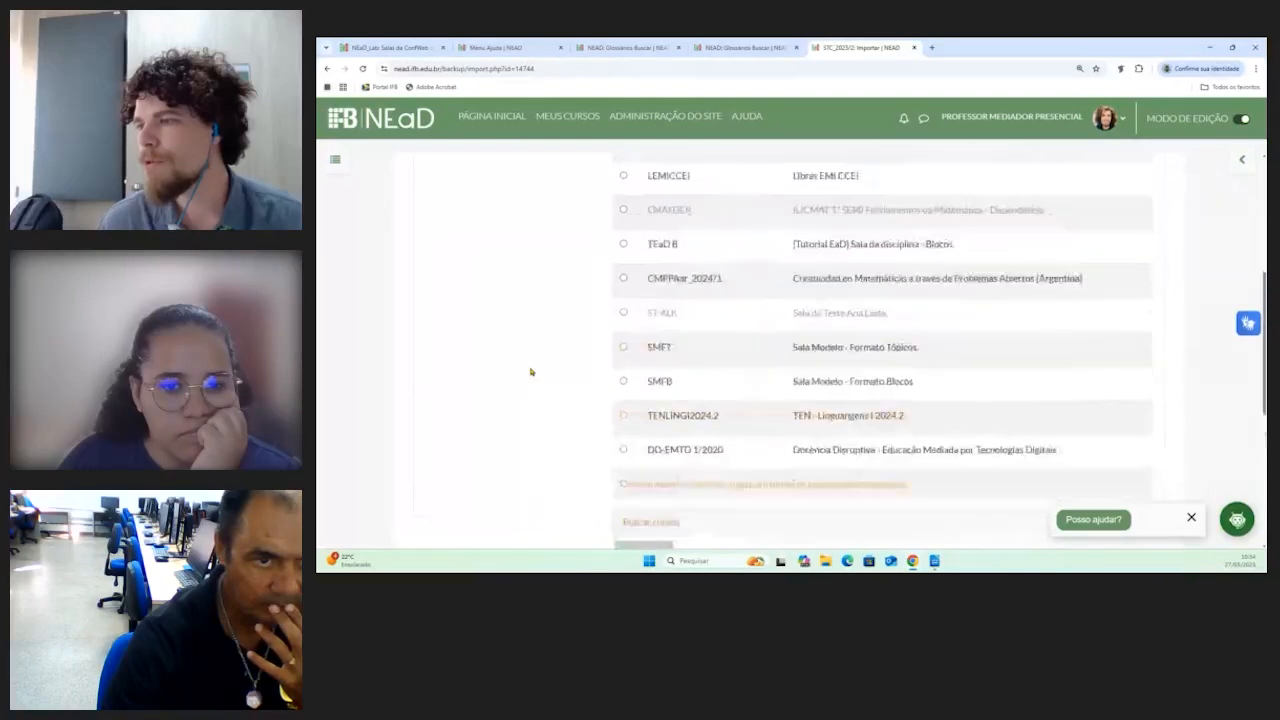
scroll(531, 372, down, 2)
scroll(531, 372, down, 3)
click(704, 386)
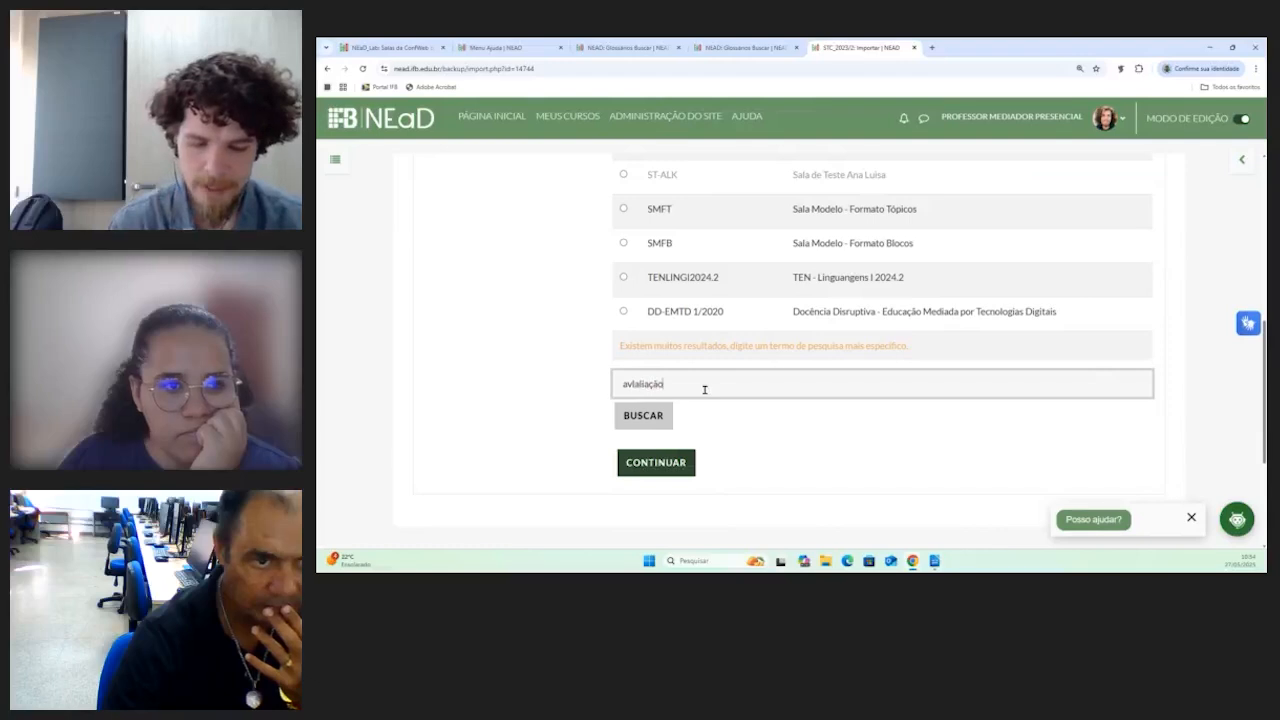
text(d)
click(640, 415)
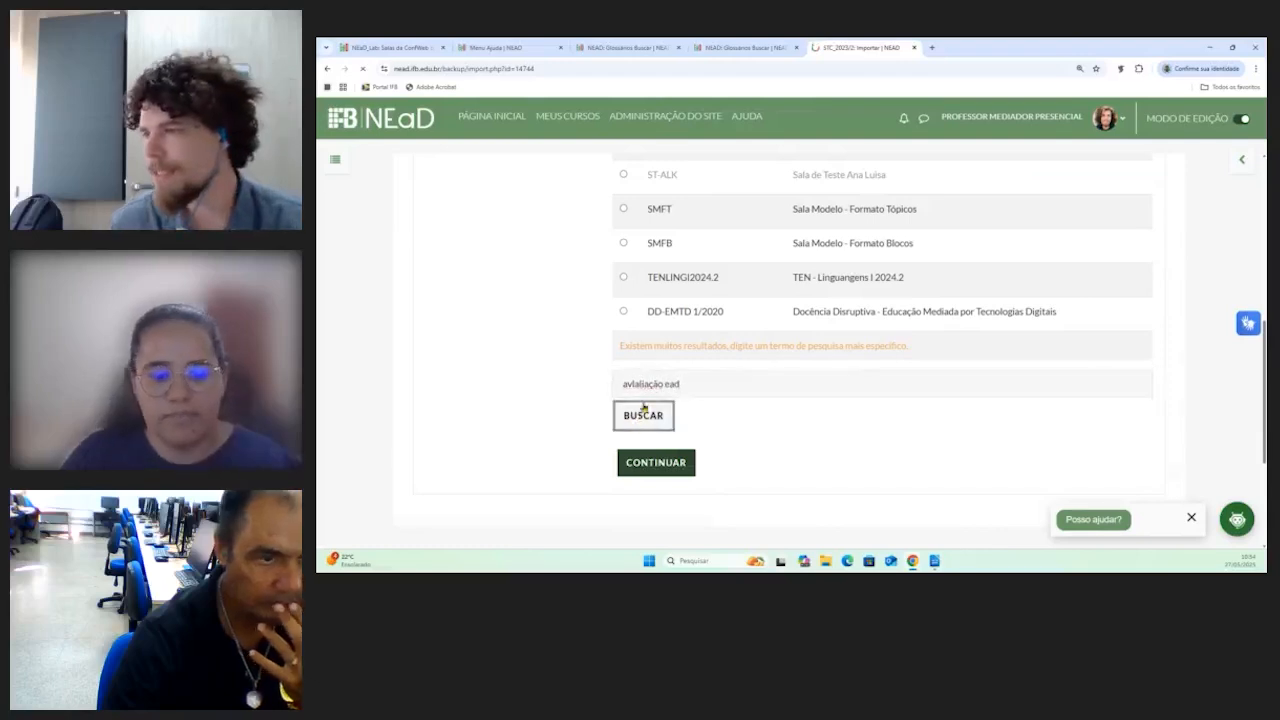
click(642, 438)
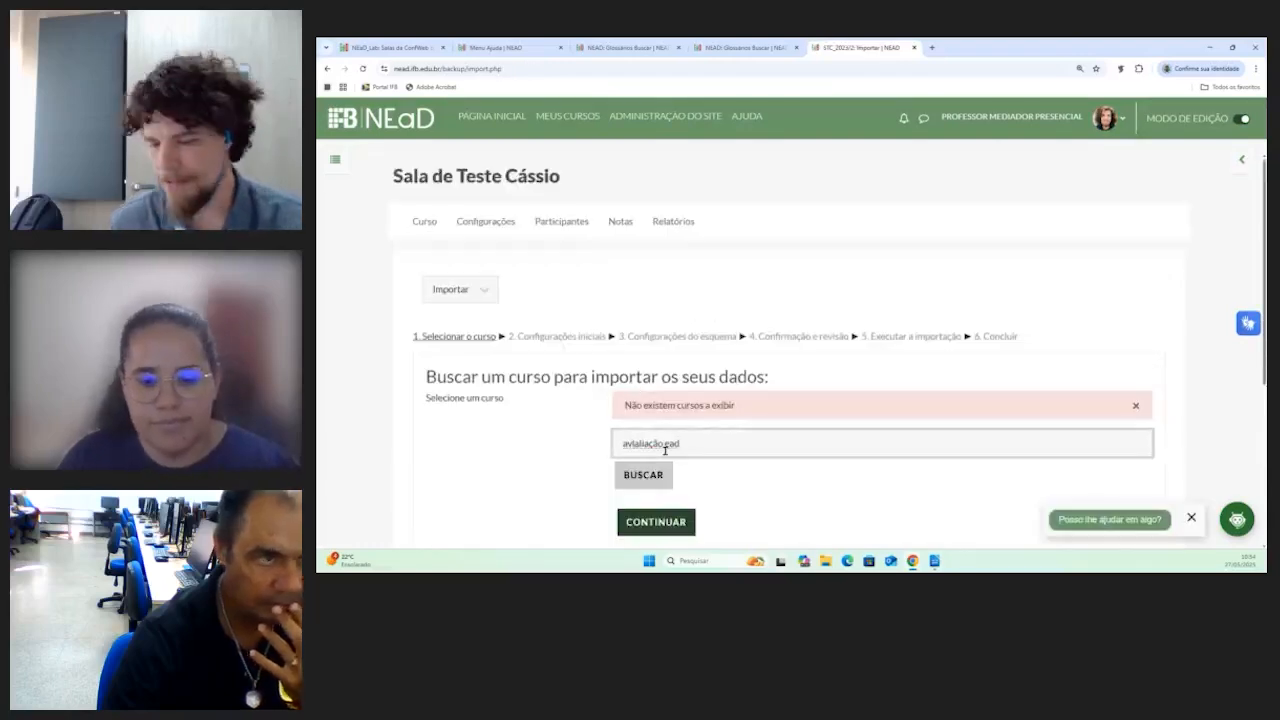
click(651, 477)
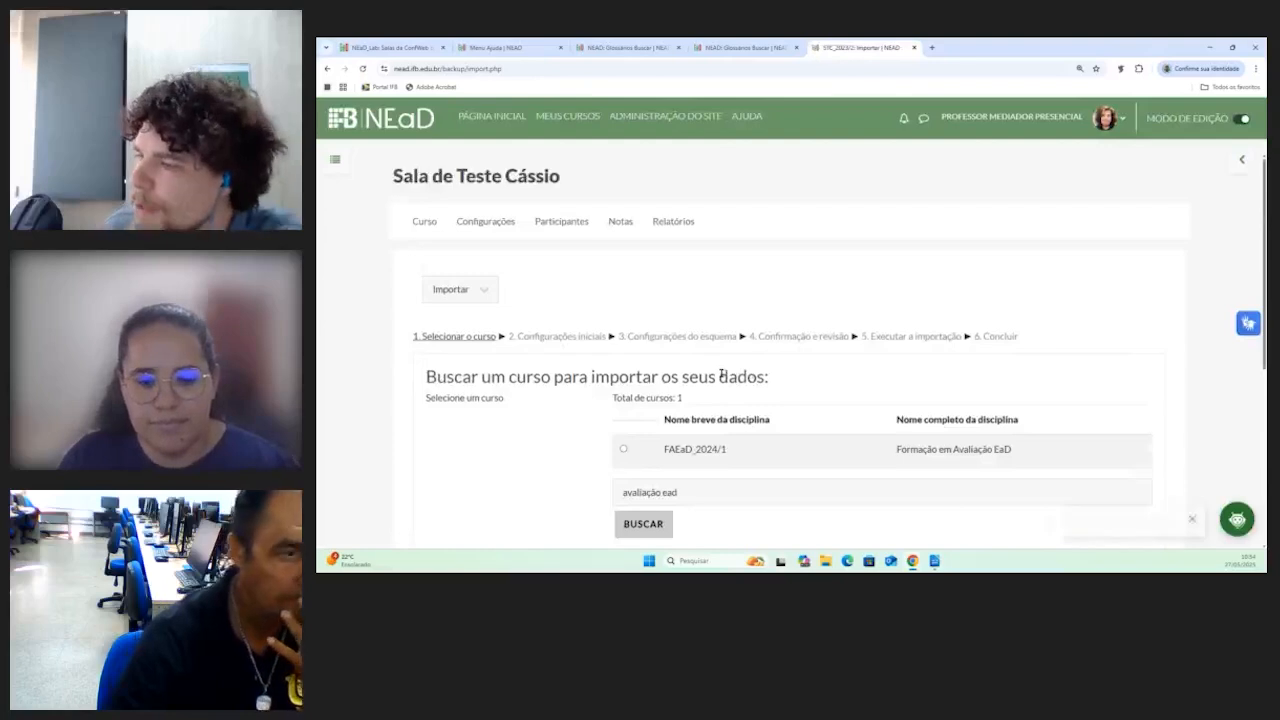
scroll(812, 372, down, 1)
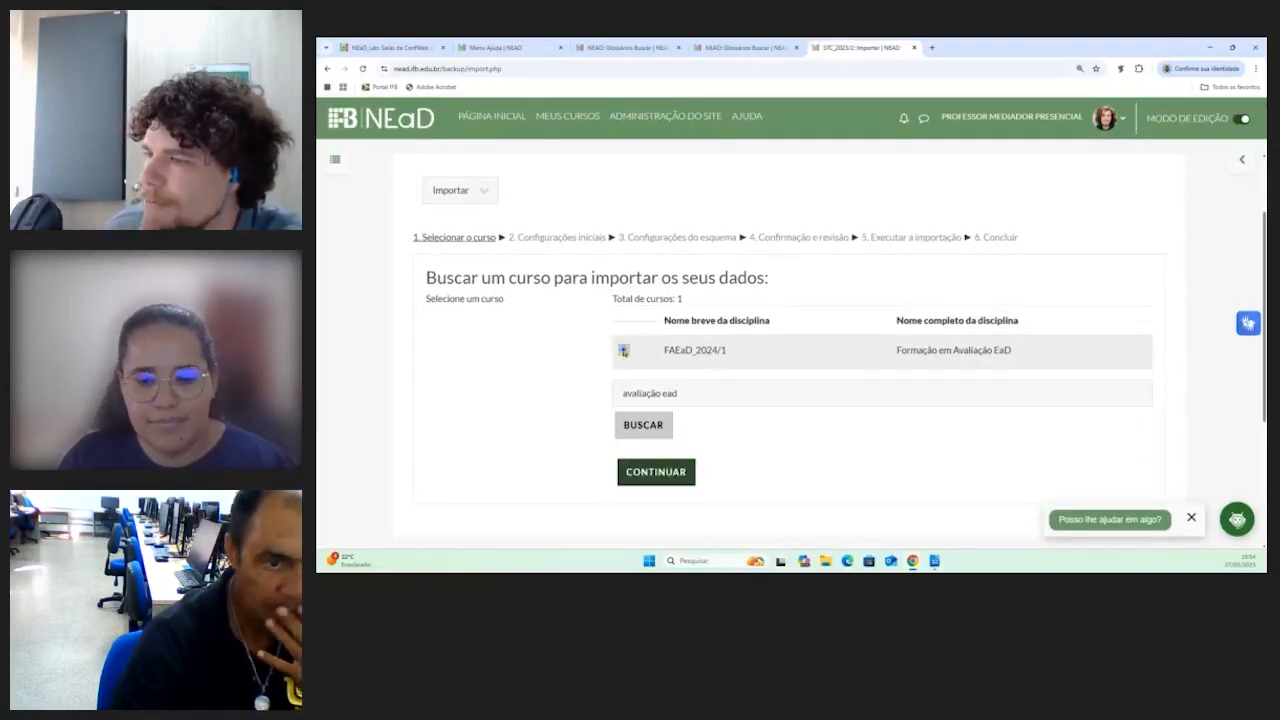
Choose the course FAEaD_2024/1 (Formação em Avaliação EaD) as the import source and review its initial import settings
click(624, 351)
click(670, 473)
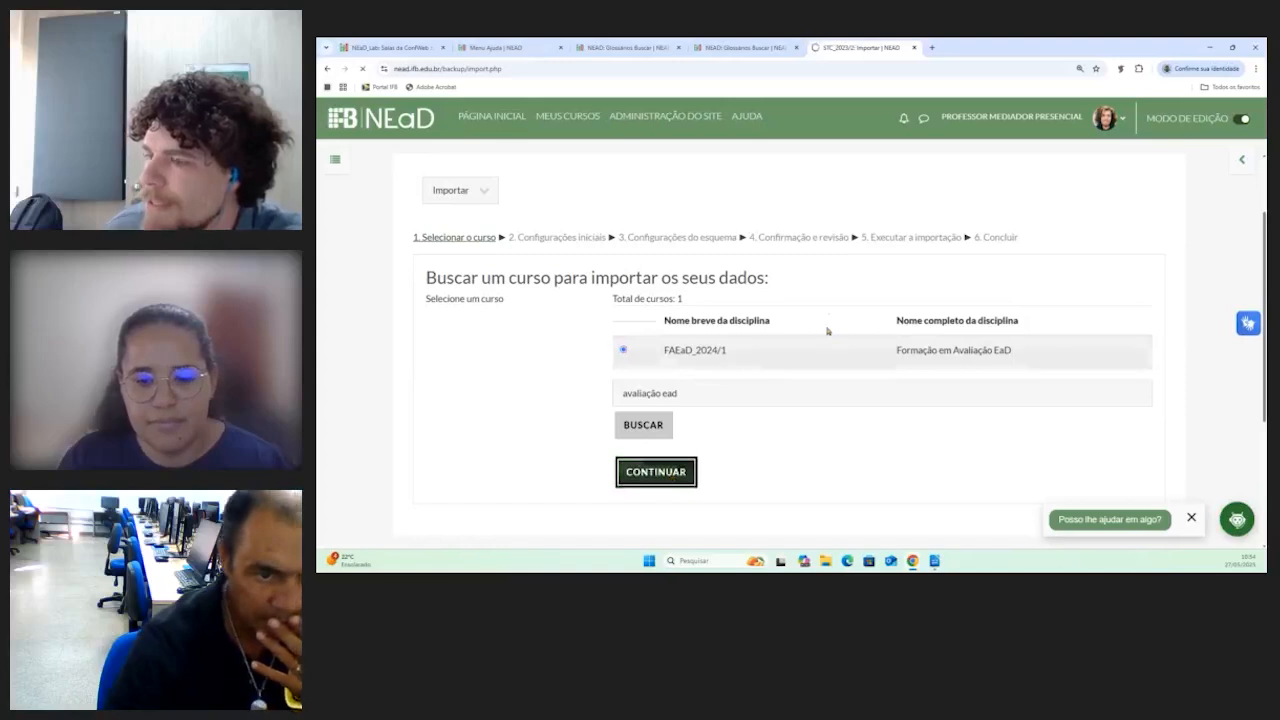
scroll(771, 289, down, 2)
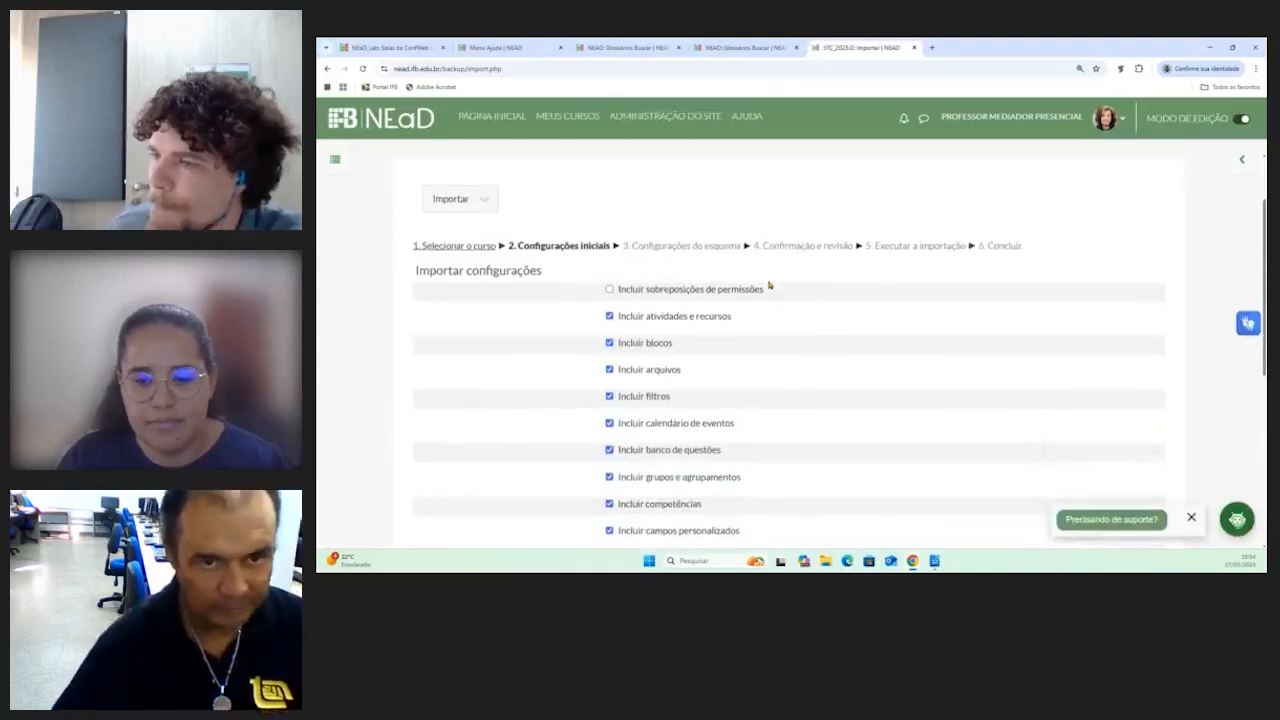
scroll(614, 266, down, 3)
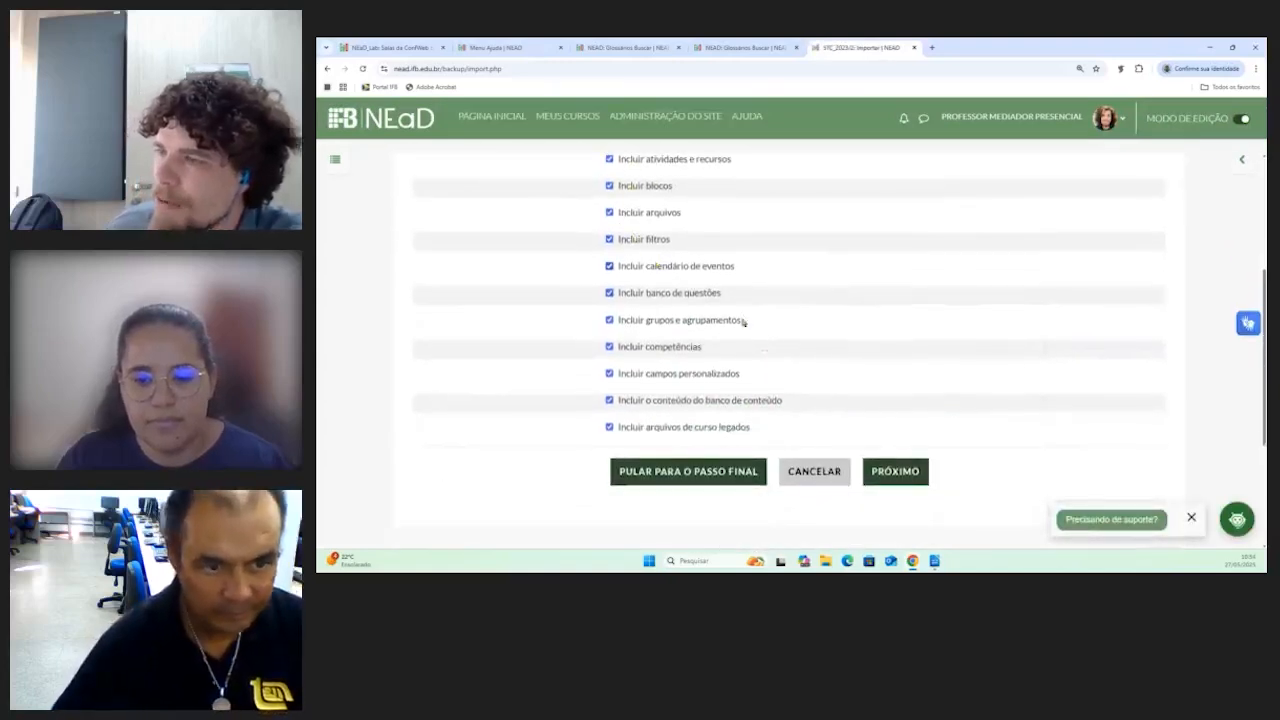
scroll(743, 321, up, 2)
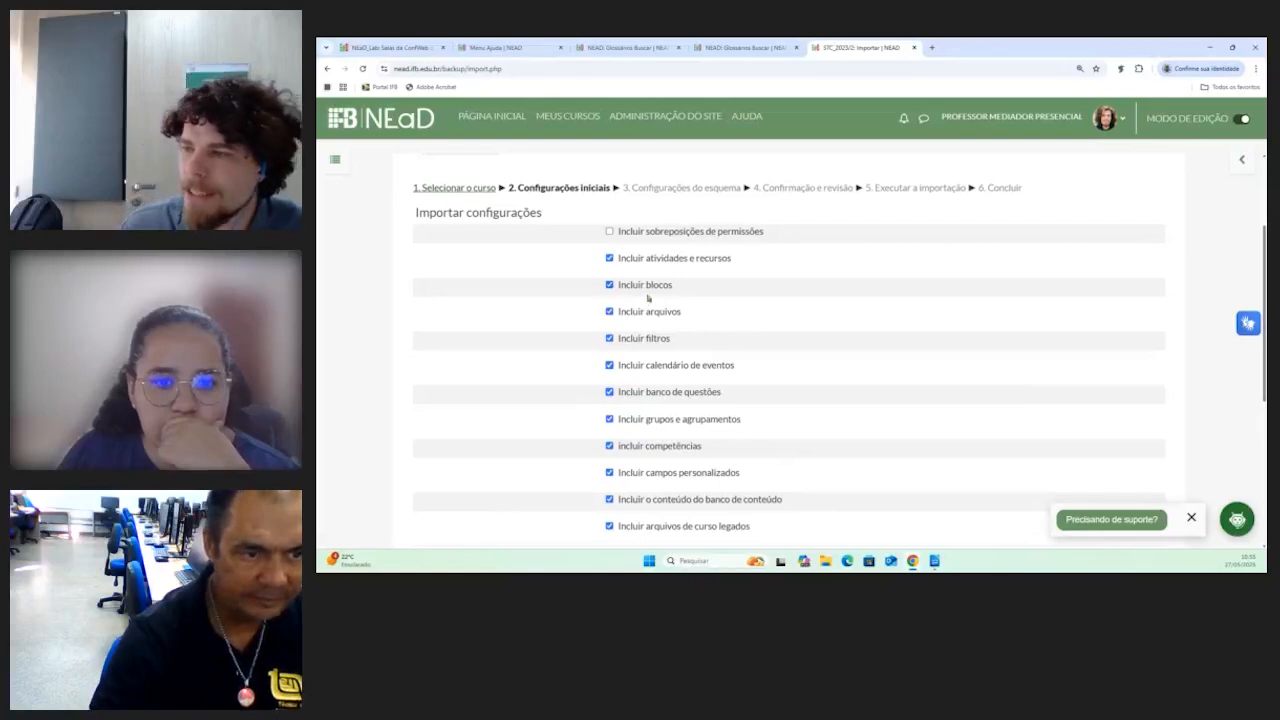
scroll(690, 350, down, 2)
scroll(702, 398, up, 2)
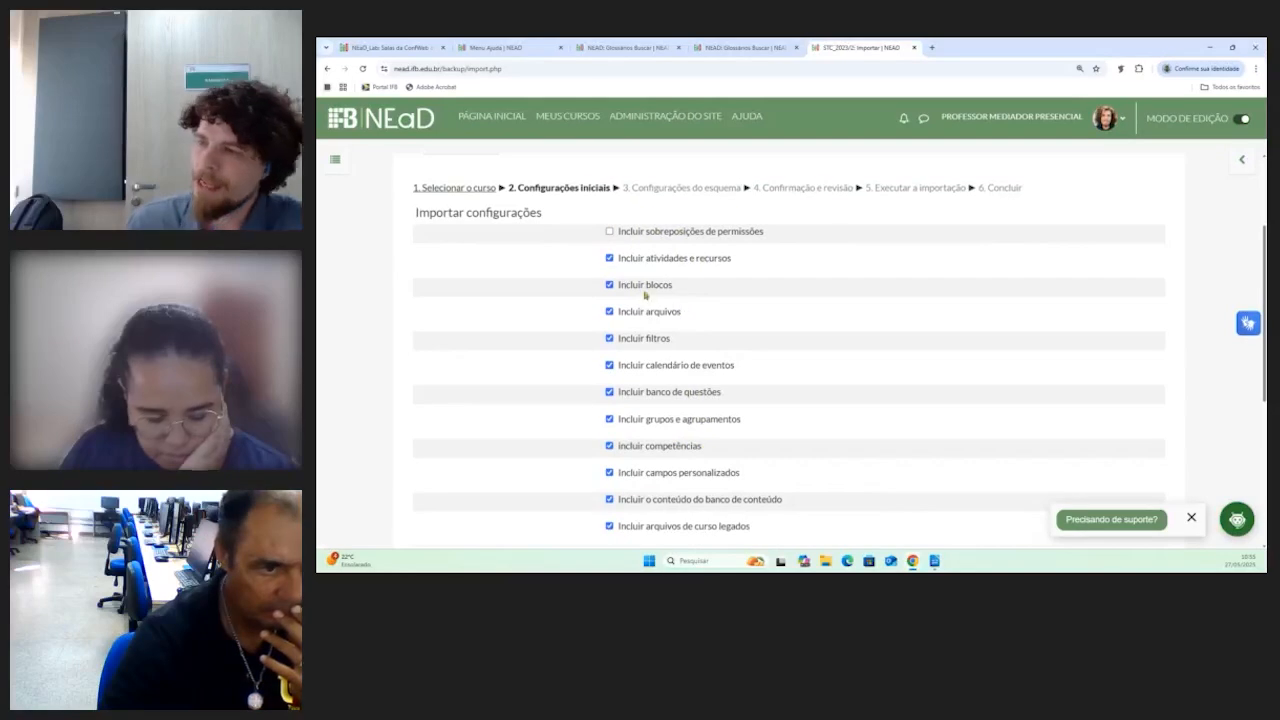
click(1242, 159)
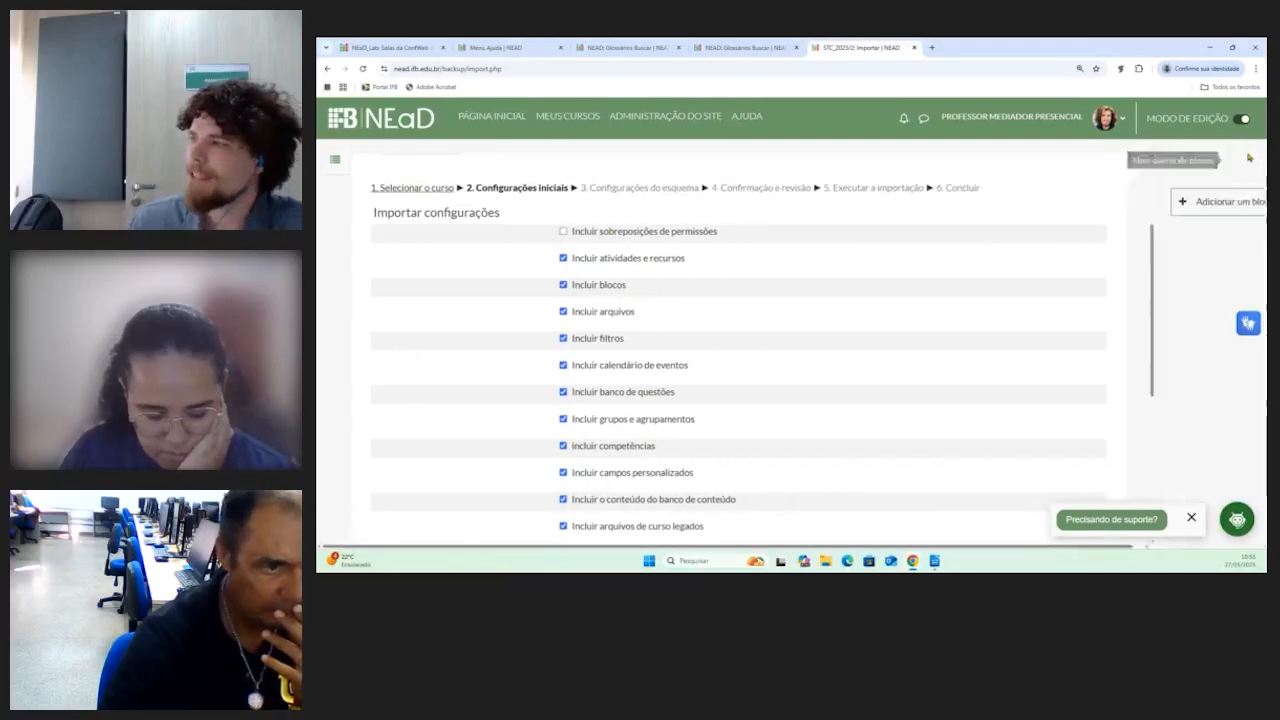
click(1244, 167)
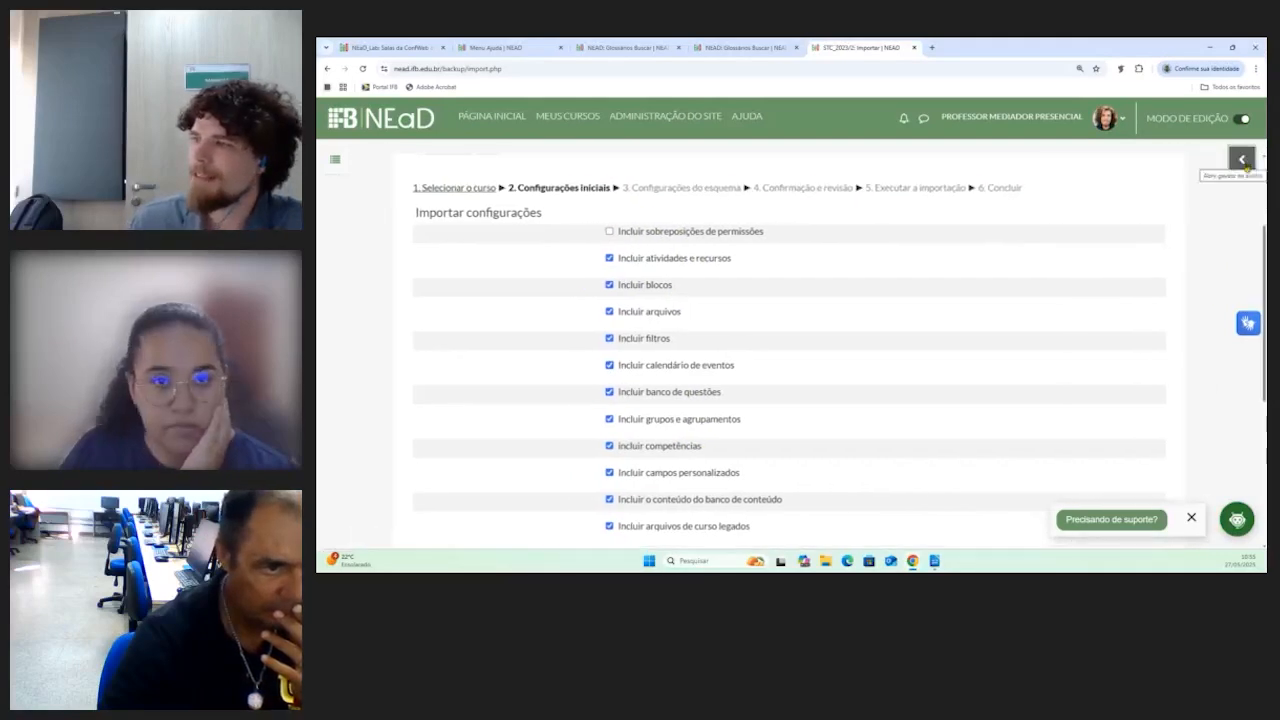
click(1242, 163)
click(1240, 165)
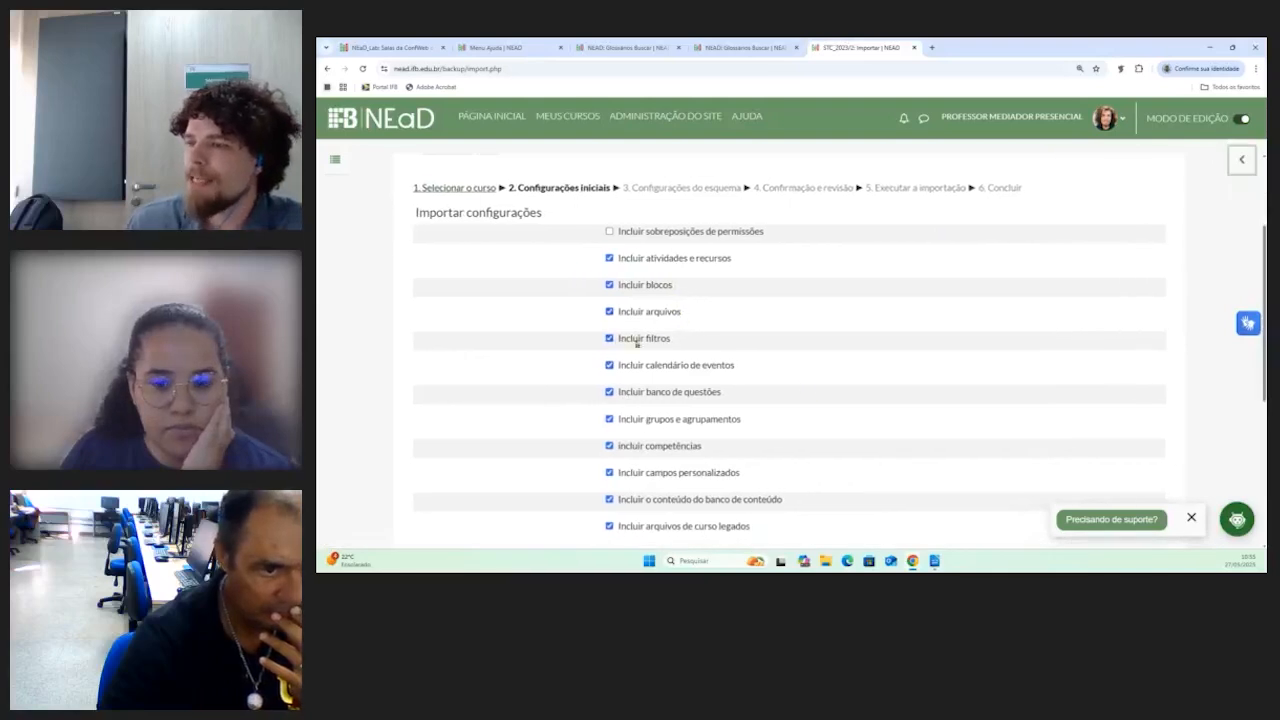
Exclude all content types from the import settings except Incluir banco de questões
scroll(740, 360, down, 2)
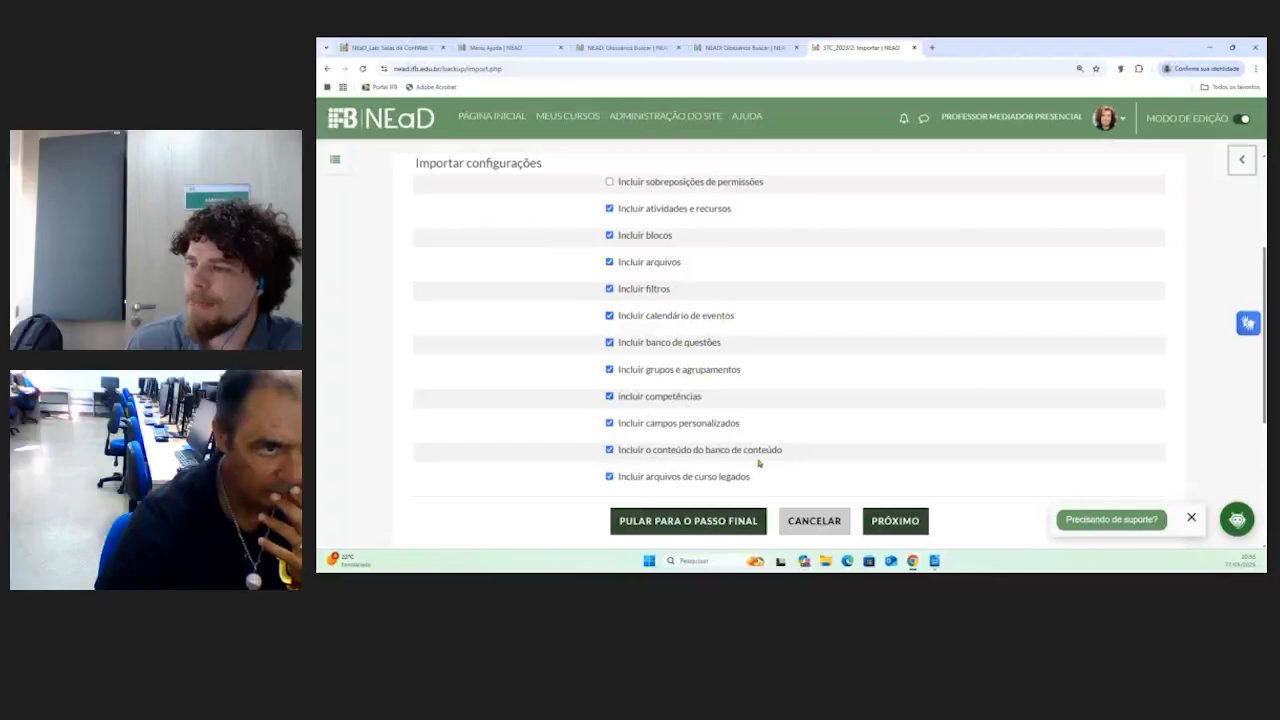
click(609, 342)
click(609, 315)
click(609, 289)
click(609, 262)
click(609, 209)
click(609, 369)
click(609, 396)
click(609, 423)
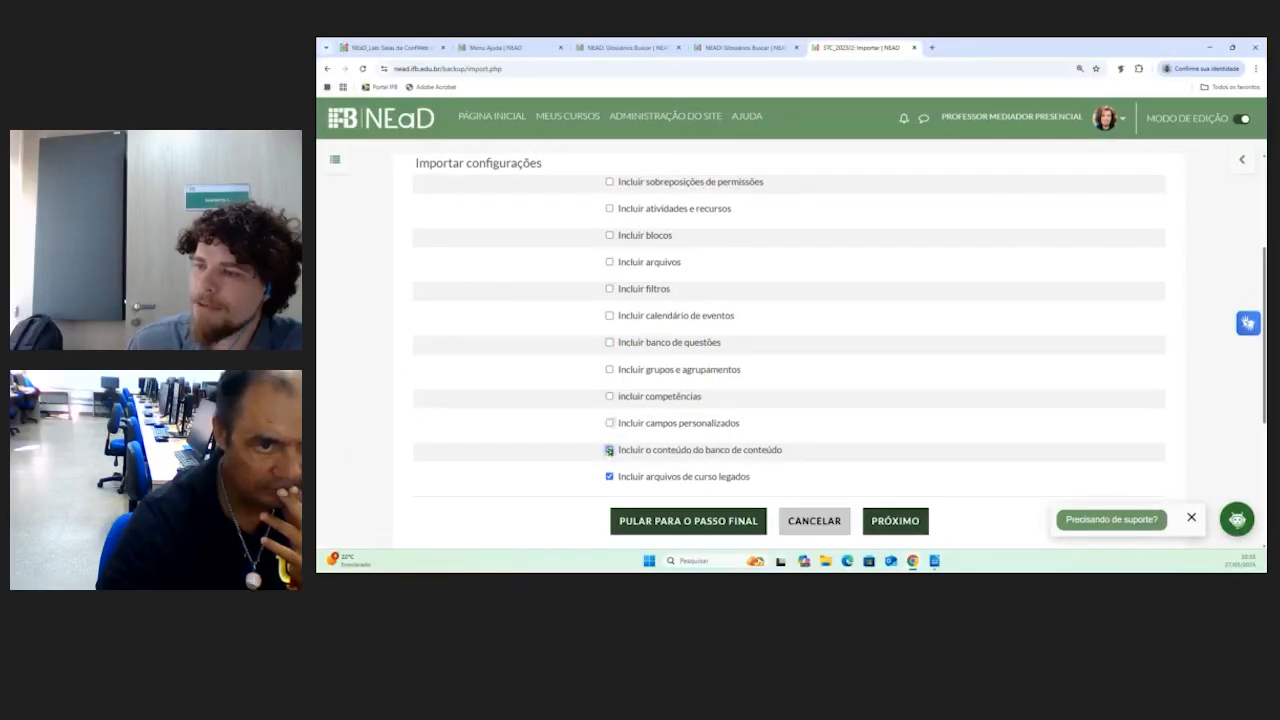
click(610, 477)
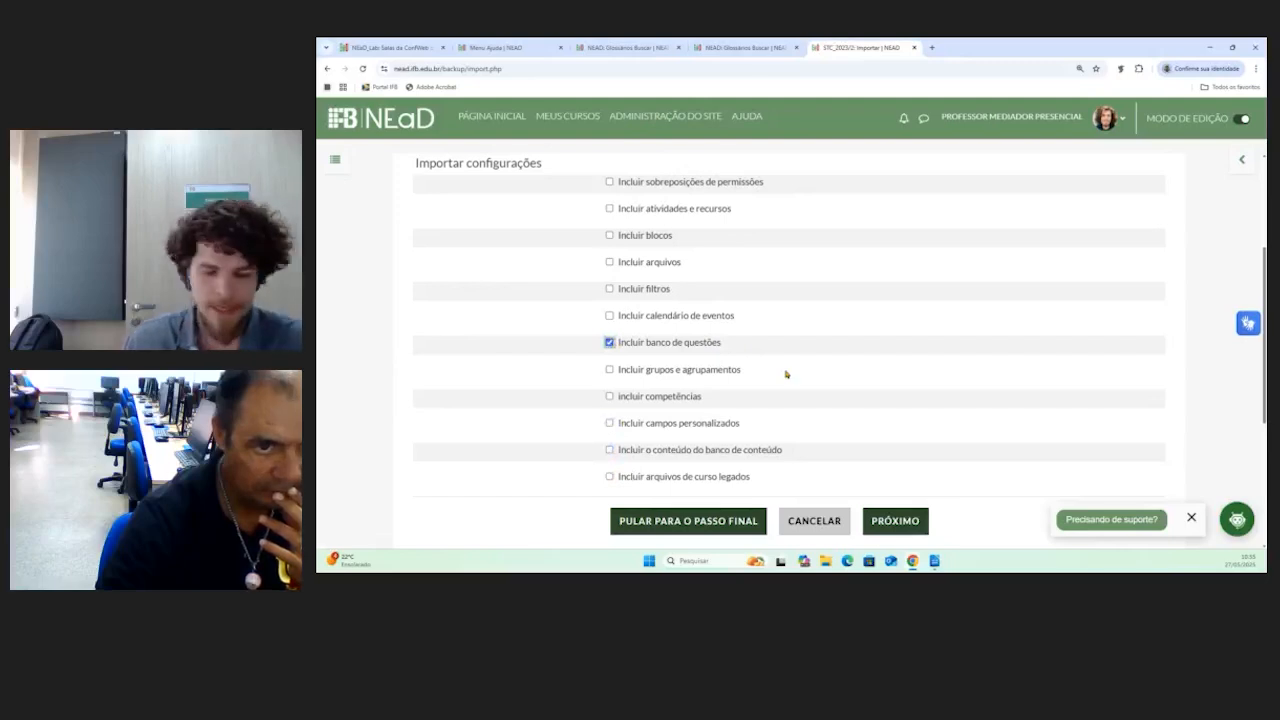
Continue to Configurações do esquema with only Incluir banco de questões selected
key(ctrl+plus)
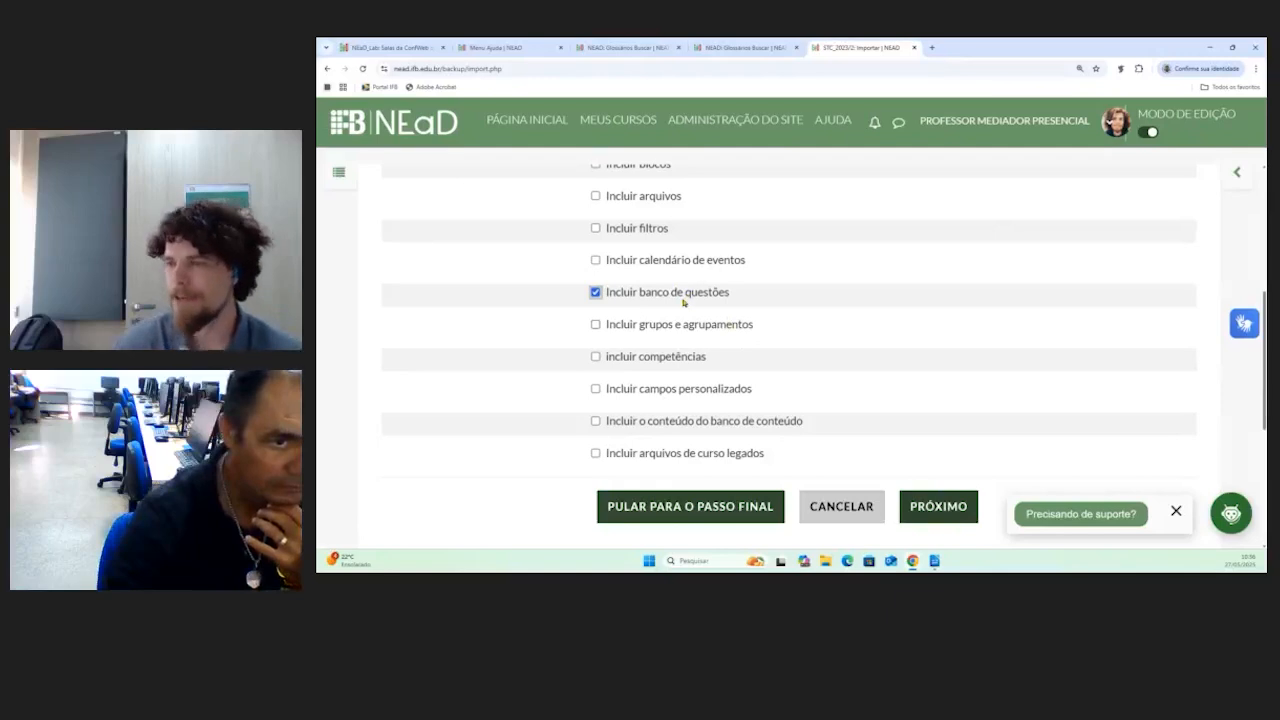
scroll(572, 297, up, 1)
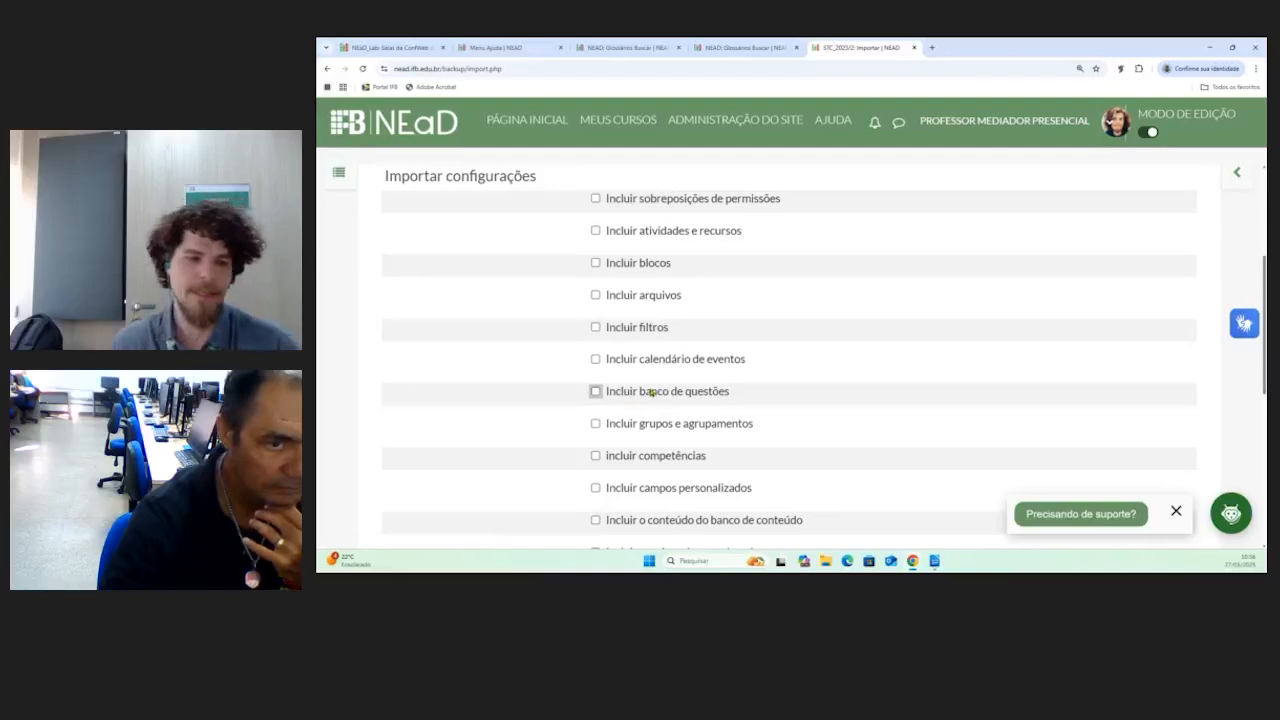
scroll(749, 322, down, 1)
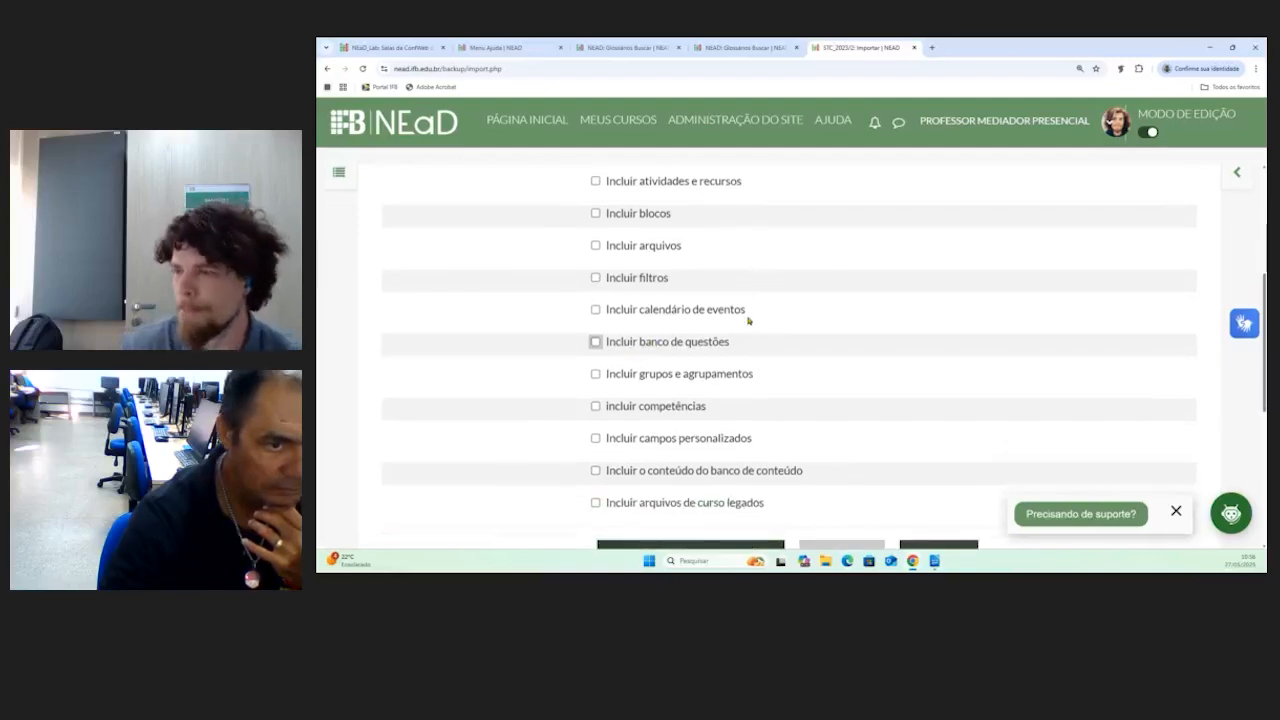
scroll(749, 321, down, 1)
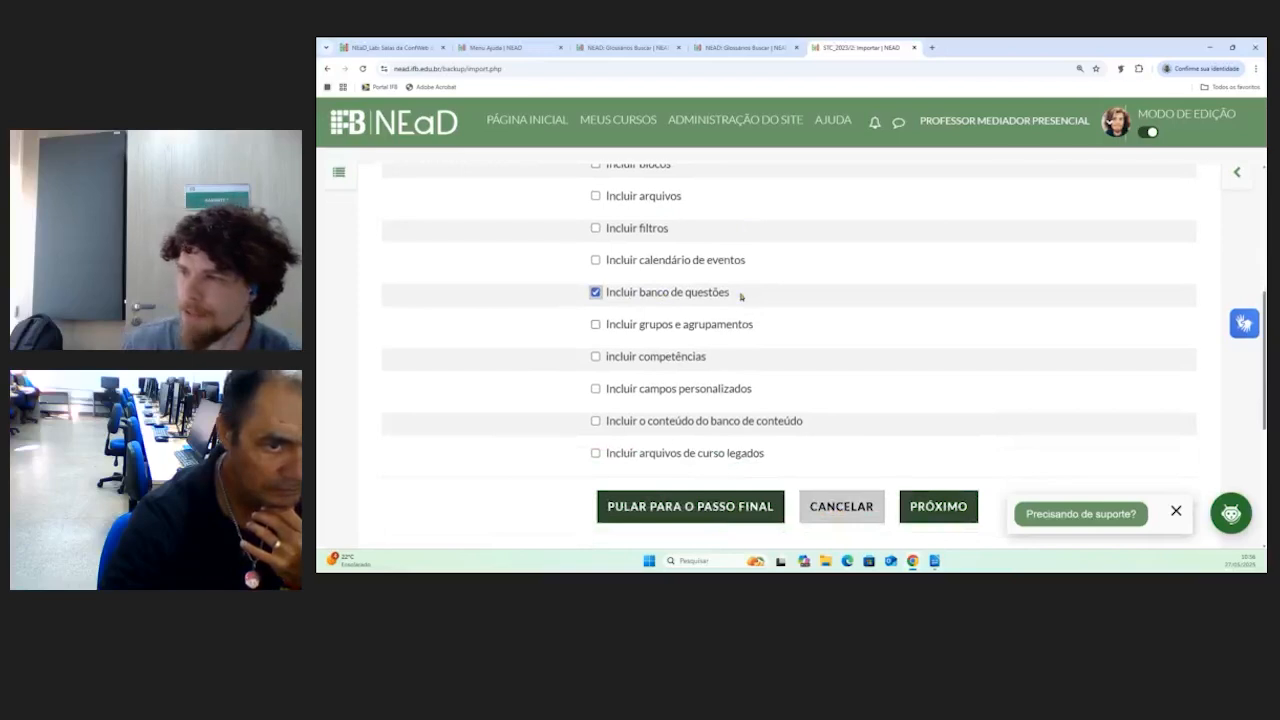
scroll(702, 309, down, 1)
scroll(700, 317, up, 1)
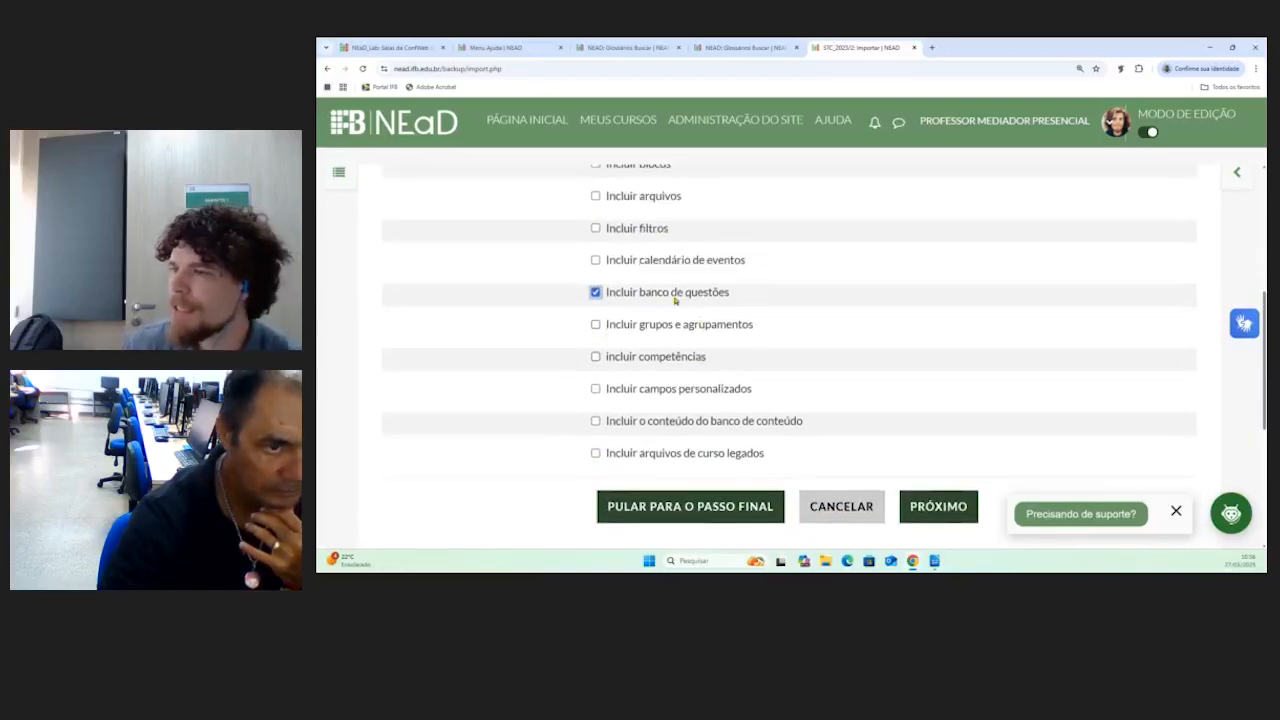
scroll(674, 296, up, 2)
scroll(674, 297, down, 2)
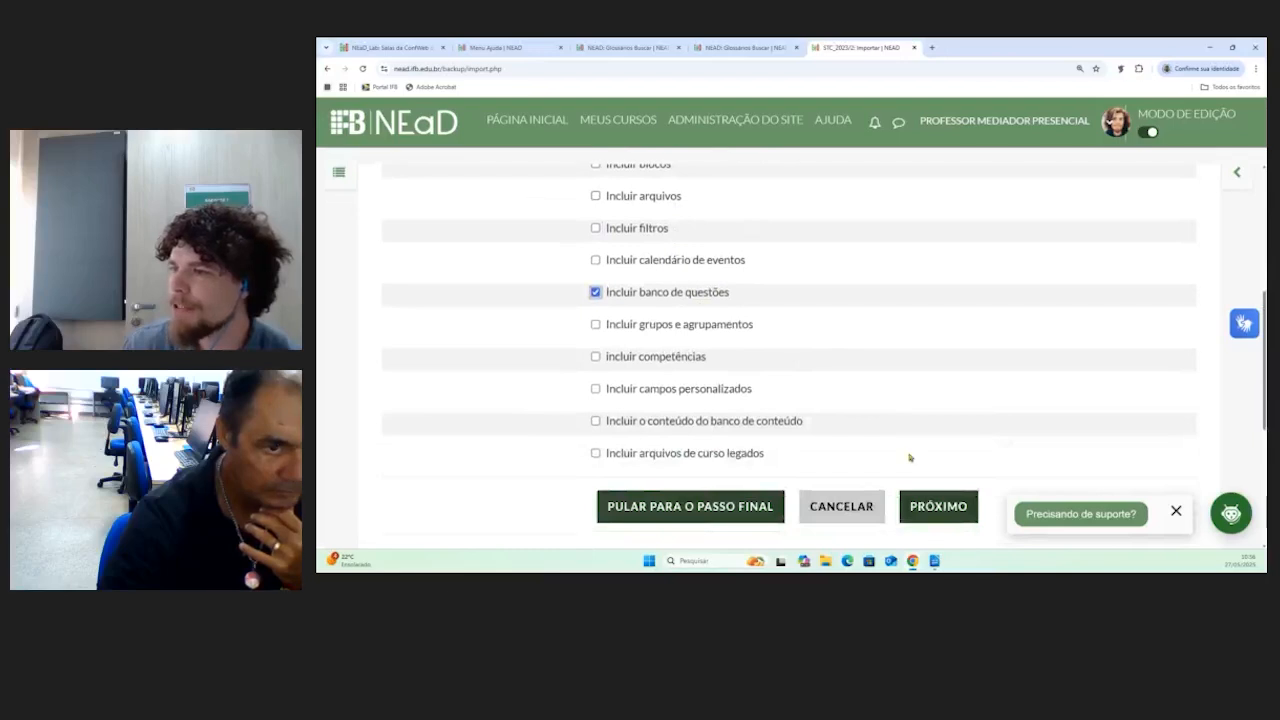
click(924, 507)
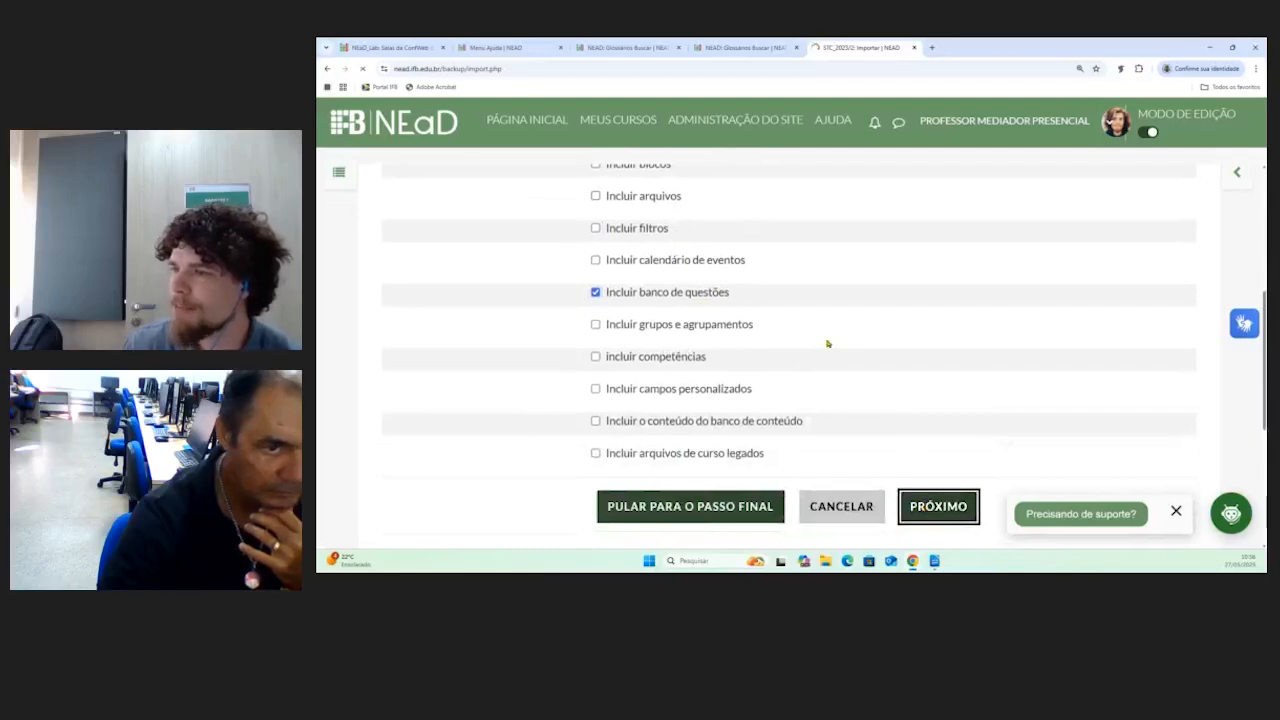
Examine the schema settings to see which sections and activities of the source course can be imported
scroll(703, 233, down, 3)
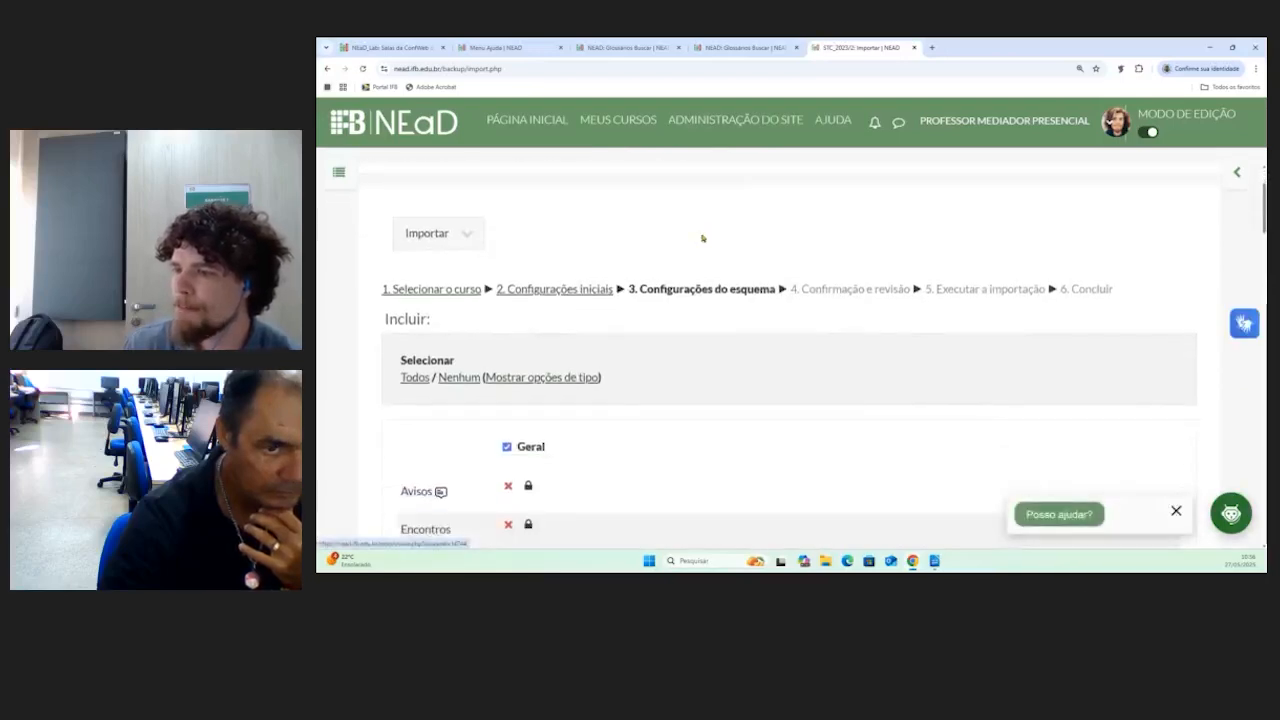
scroll(680, 330, up, 3)
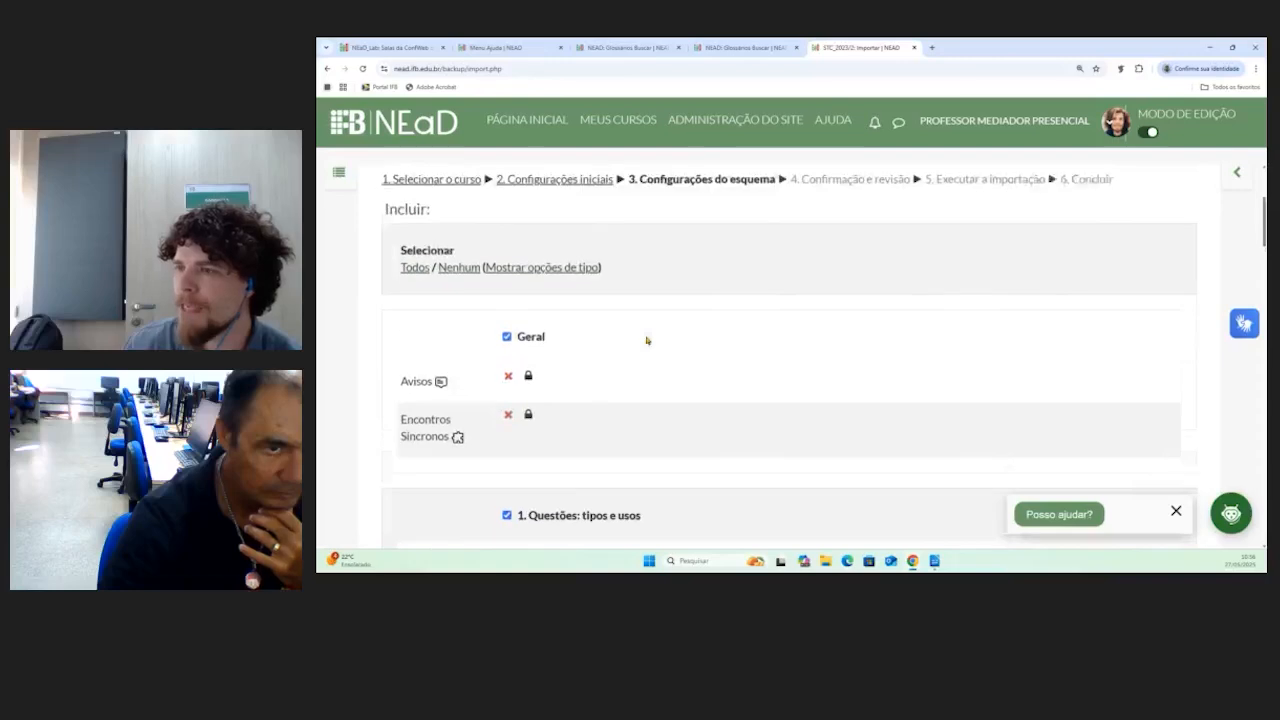
scroll(731, 344, down, 2)
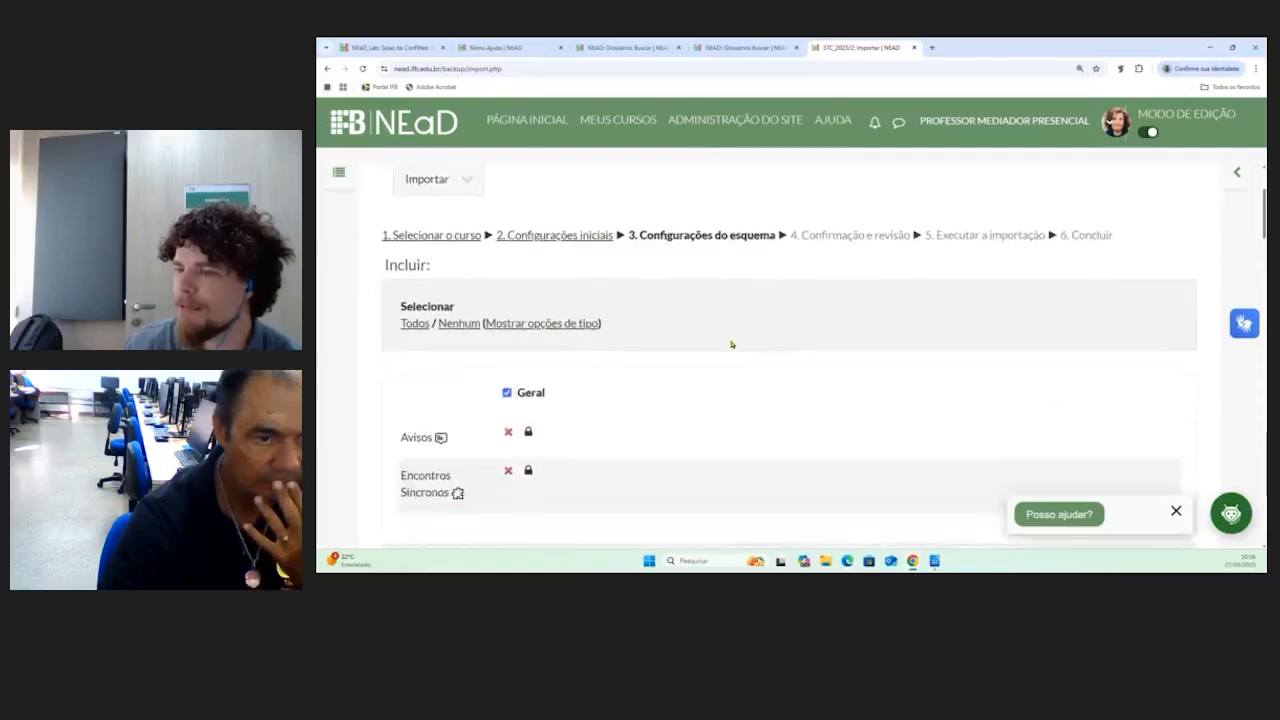
scroll(680, 320, down, 3)
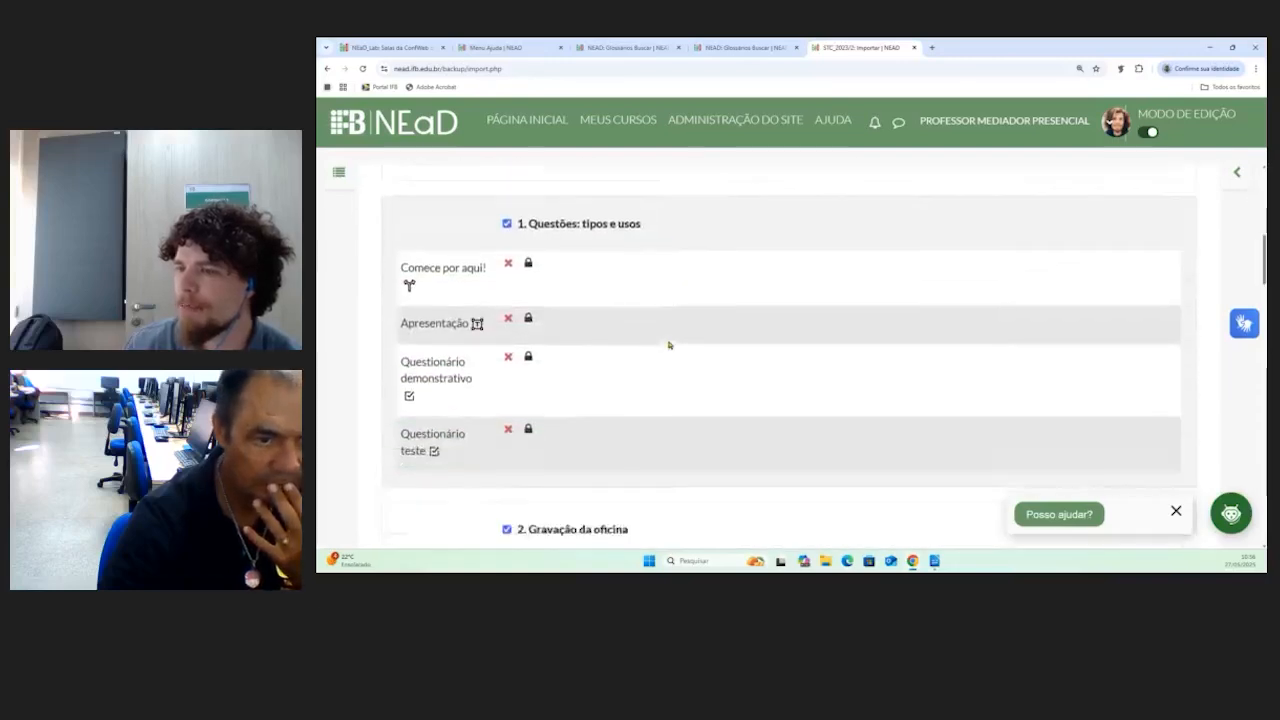
scroll(646, 349, down, 1)
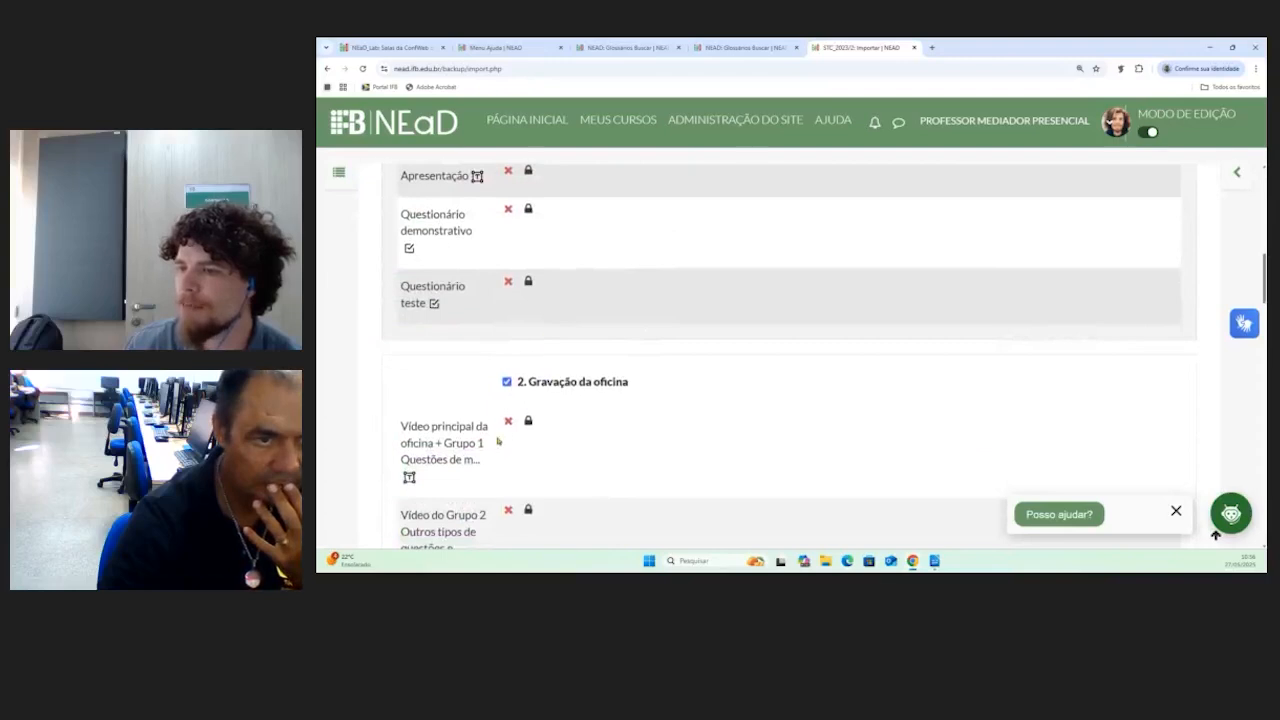
scroll(568, 423, down, 2)
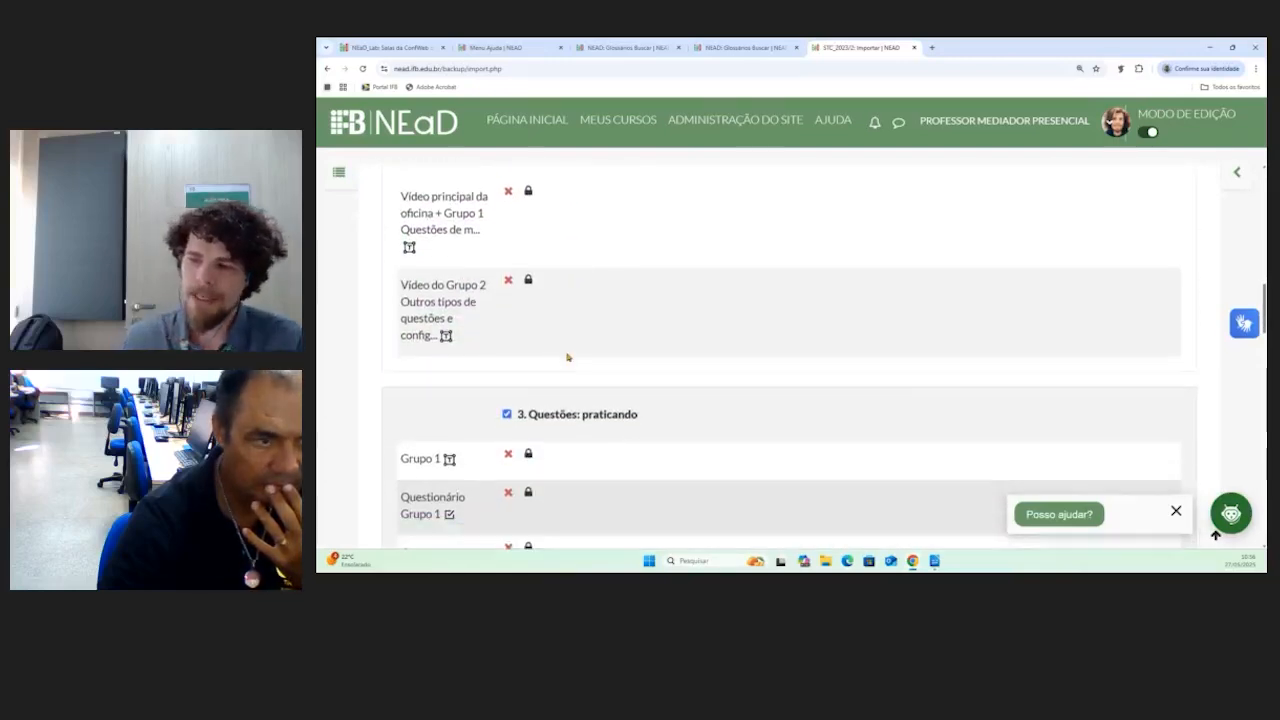
scroll(570, 358, down, 3)
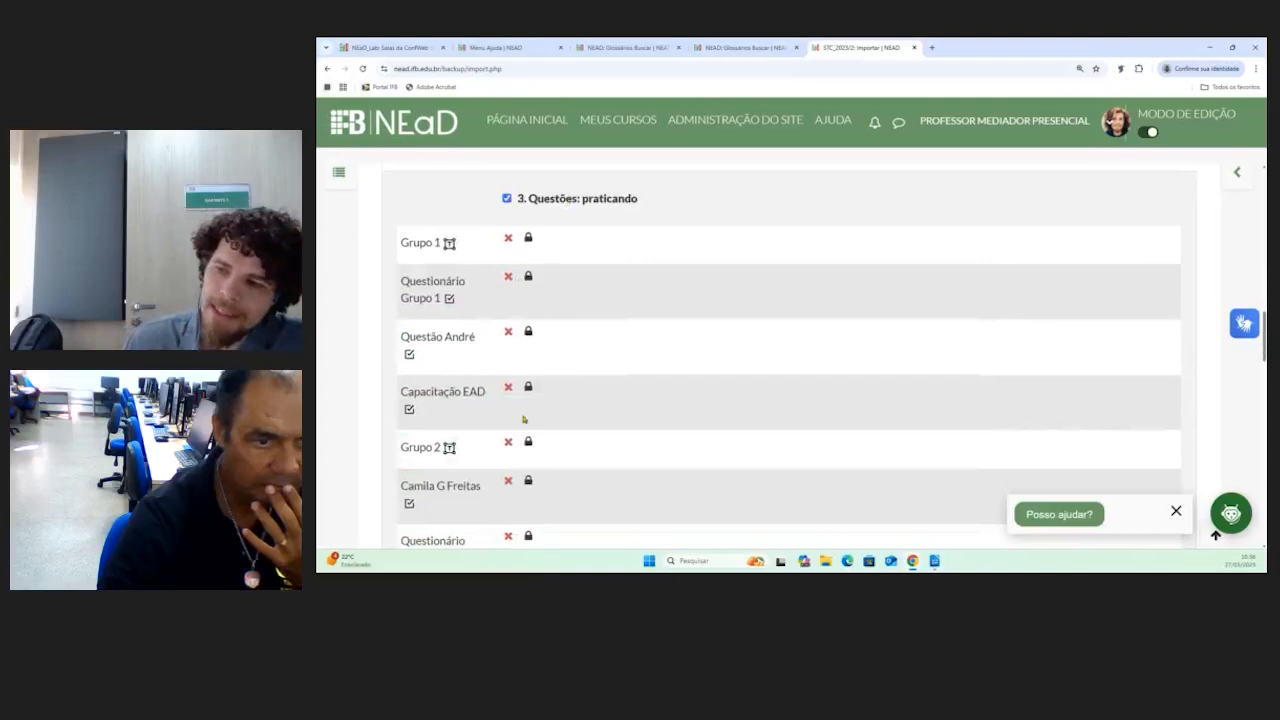
scroll(560, 390, down, 7)
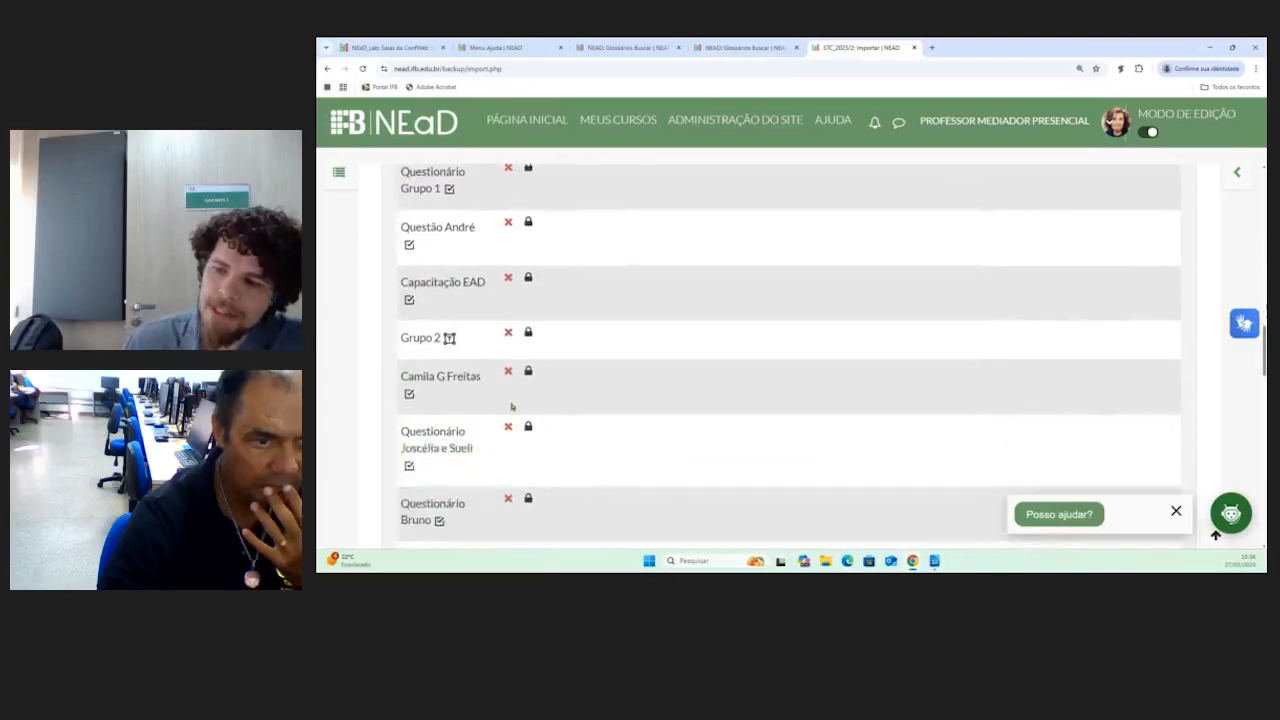
scroll(618, 383, down, 7)
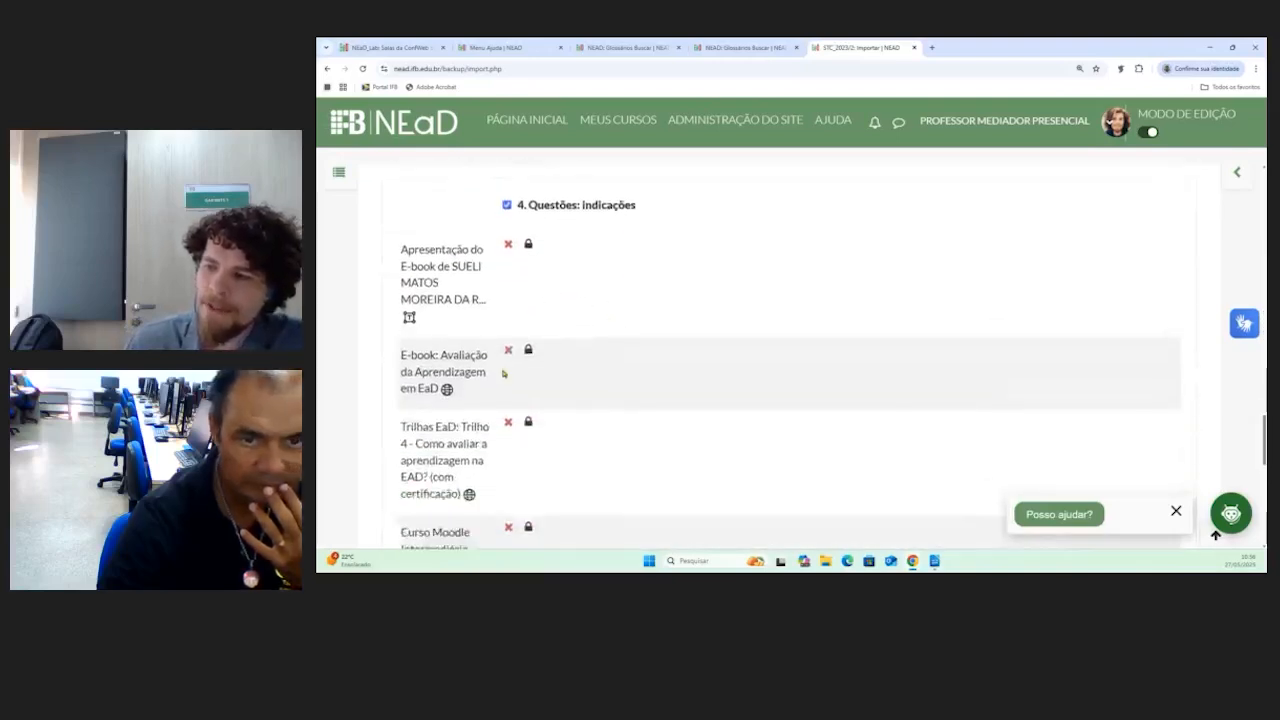
Return to the initial settings, add arquivos, grupos e agrupamentos and competências to the import, and continue to the schema settings
click(632, 350)
scroll(680, 366, down, 3)
click(596, 413)
click(596, 446)
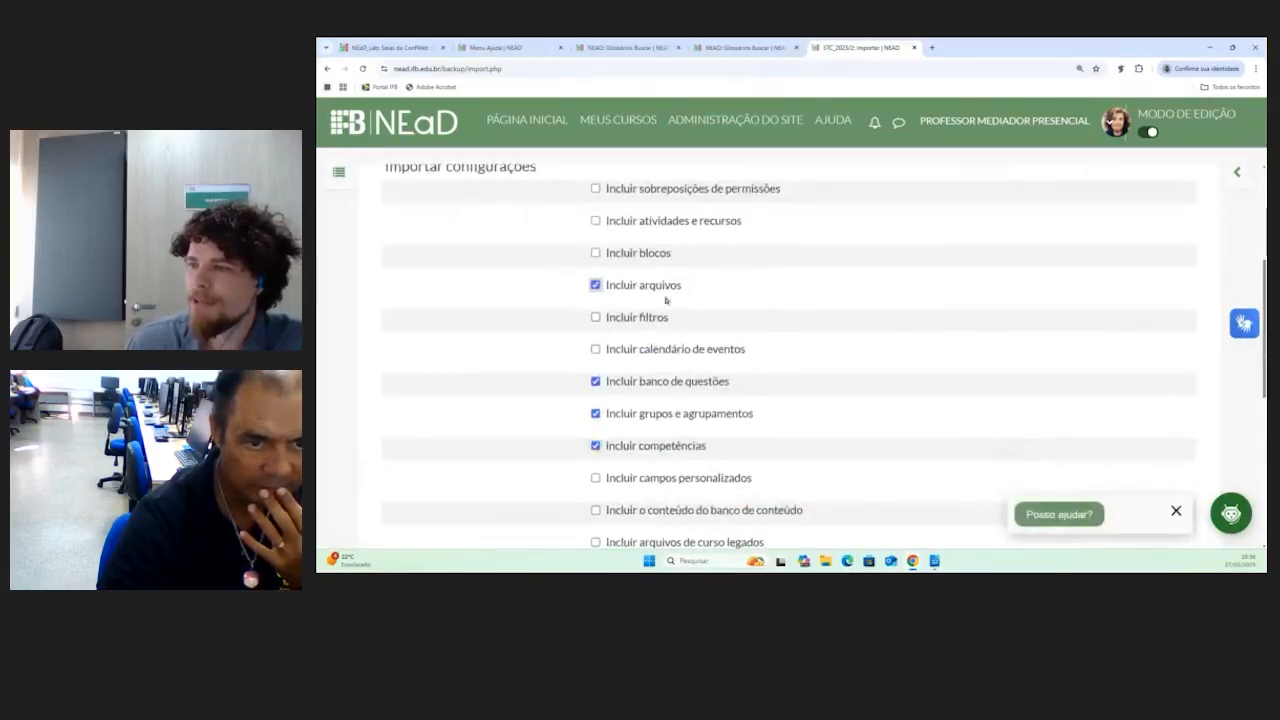
scroll(591, 286, down, 3)
click(972, 302)
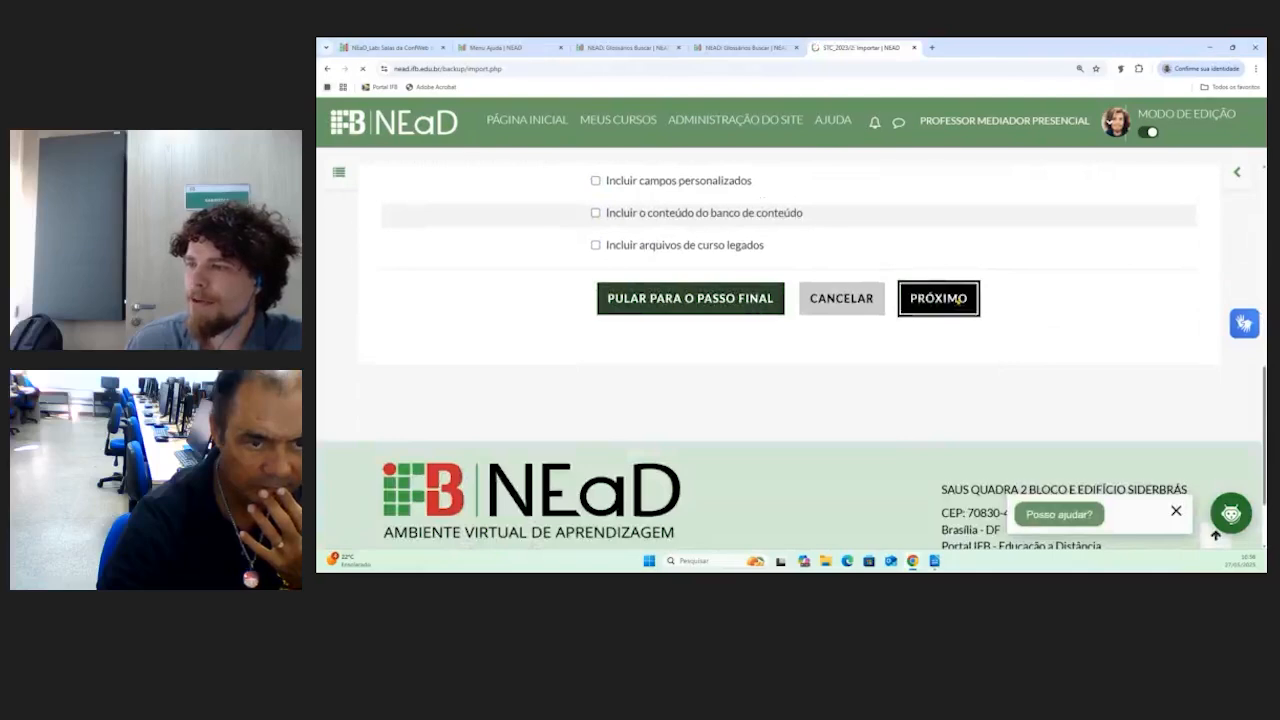
Check the availability of the source course's activities in the schema settings again, through section 4, Questões: indicações
scroll(680, 300, down, 3)
scroll(684, 311, down, 10)
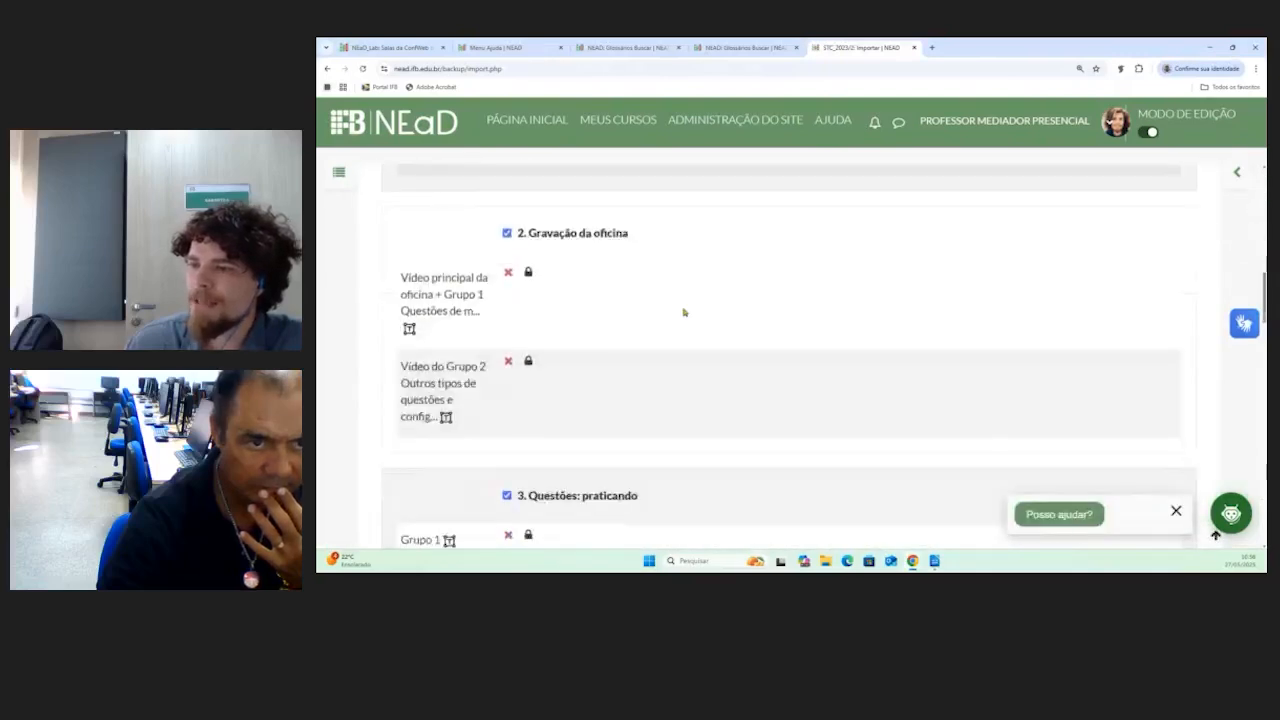
scroll(682, 314, down, 10)
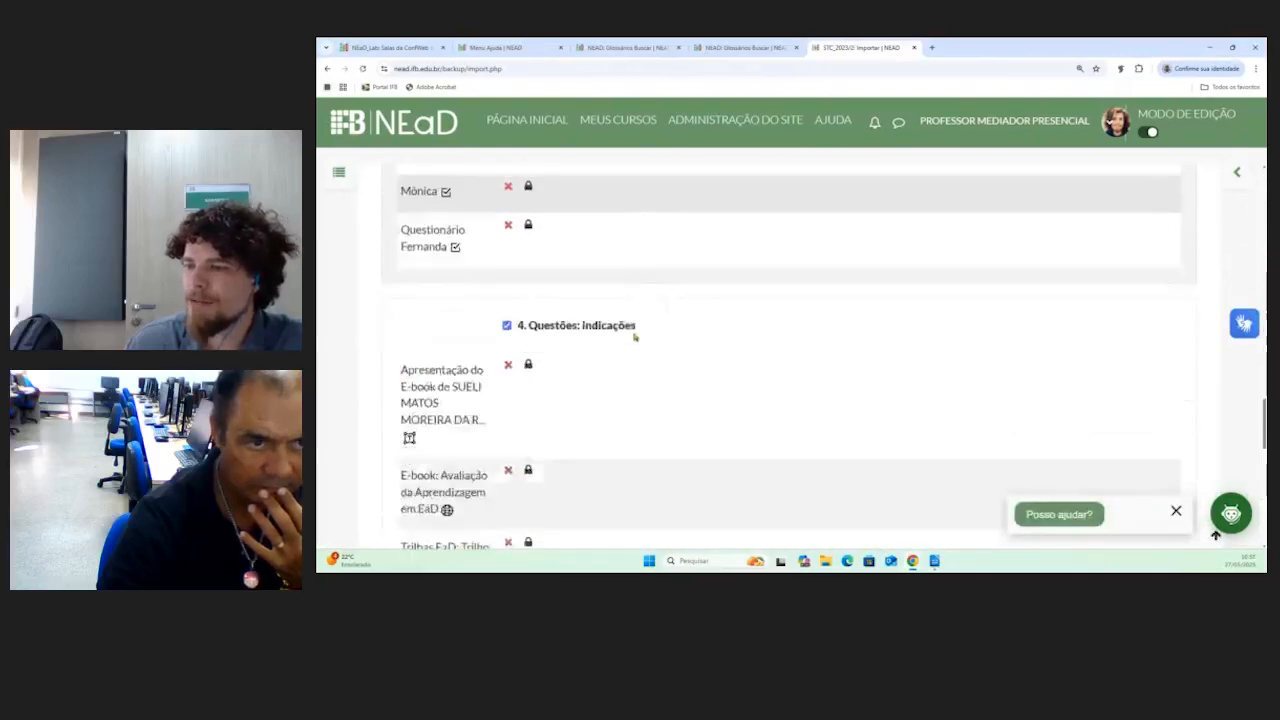
scroll(635, 337, down, 2)
Return to the initial settings and also include sobreposições de permissões, atividades e recursos, blocos, filtros and calendário de eventos
click(630, 297)
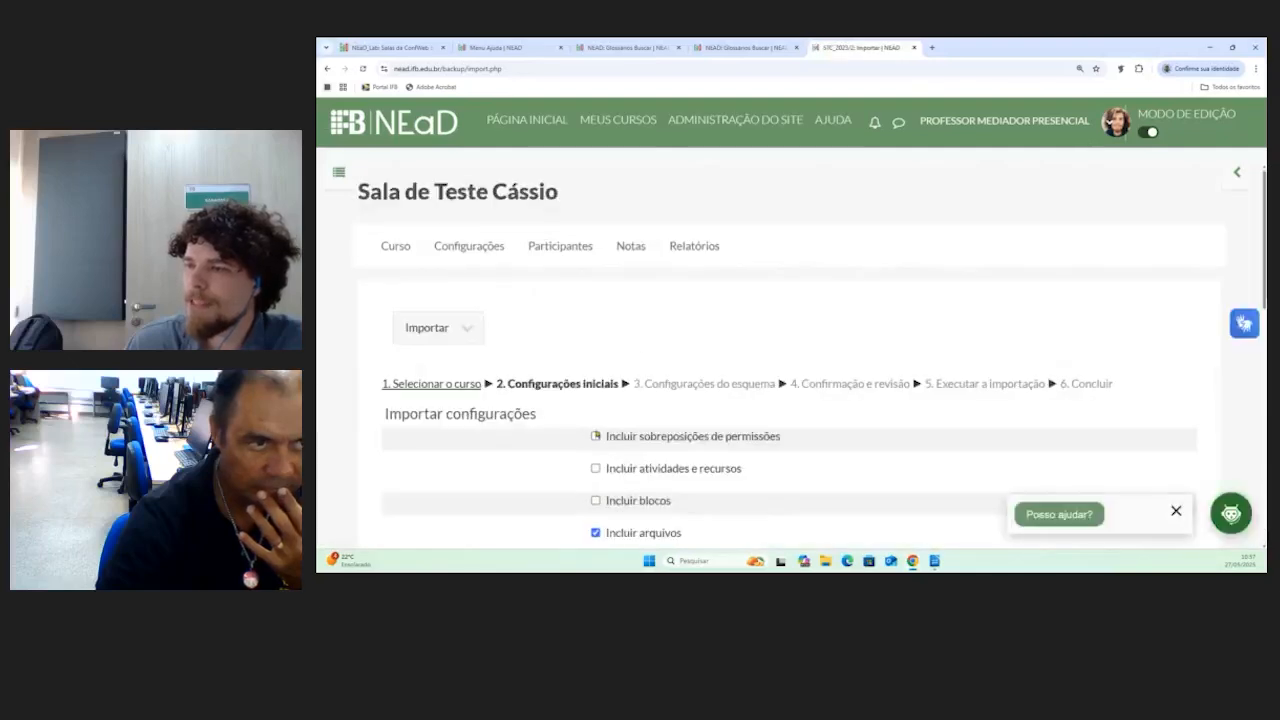
click(596, 436)
click(595, 468)
click(595, 500)
scroll(596, 500, down, 3)
click(595, 317)
click(596, 349)
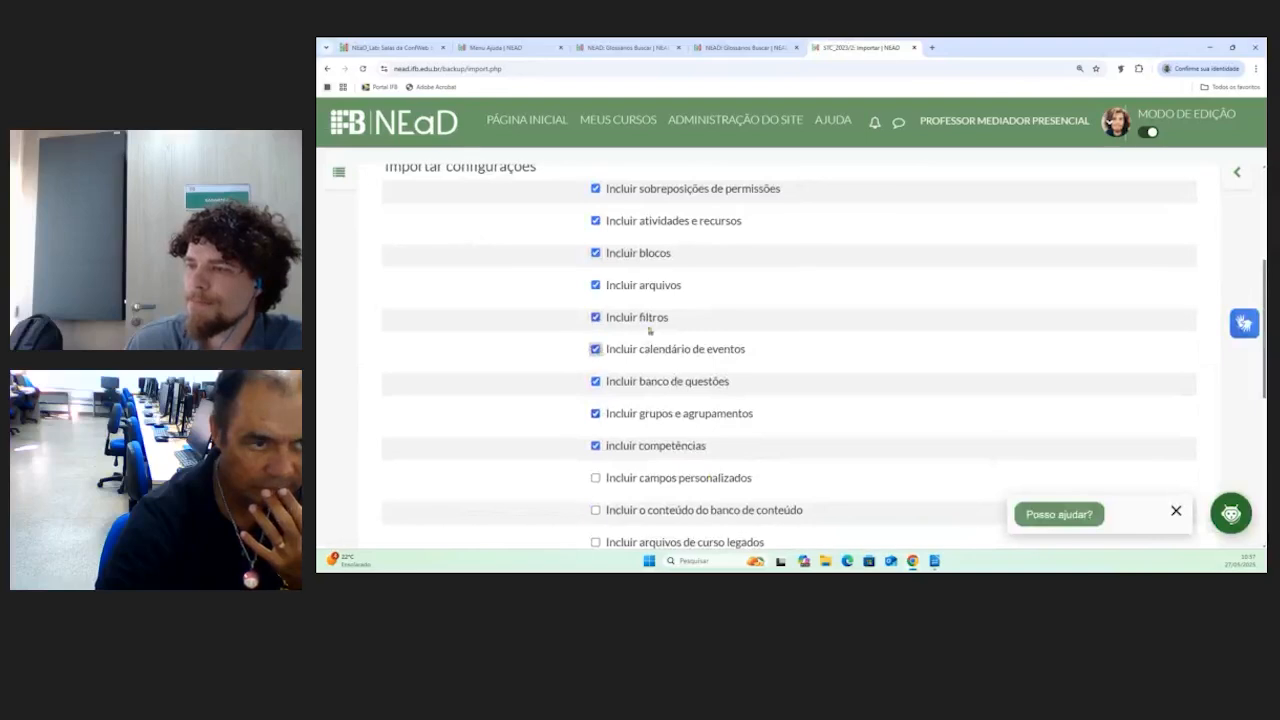
Include campos personalizados and arquivos de curso legados, and continue to the list of sections and activities in the schema settings
scroll(597, 346, down, 4)
click(596, 281)
click(595, 345)
click(938, 397)
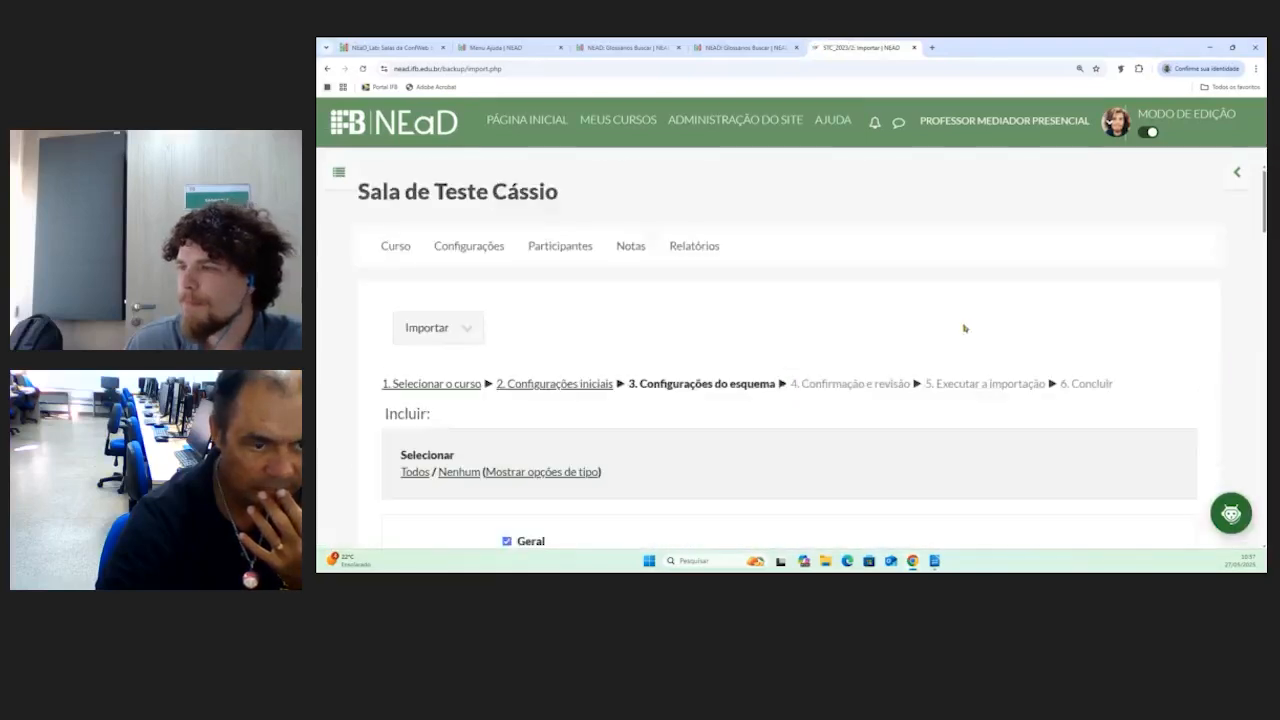
scroll(688, 334, down, 5)
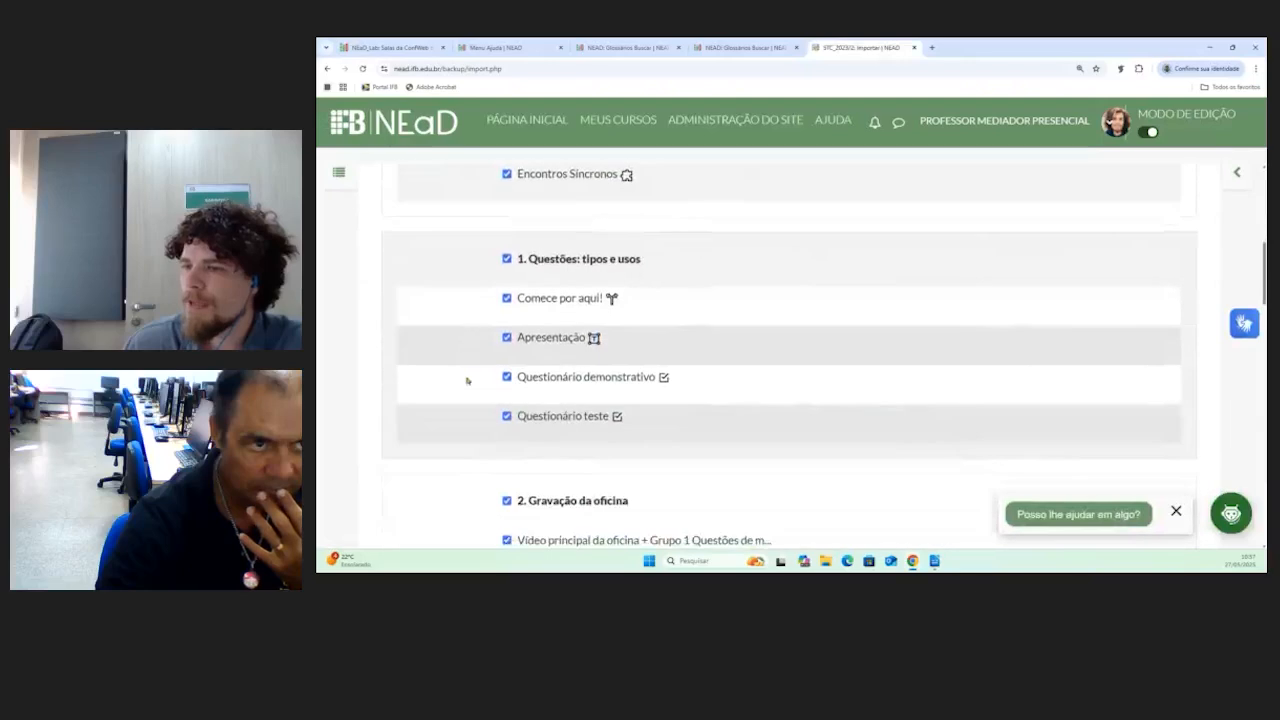
Exclude Avisos in the Geral section and Comece por aqui! and Apresentação in section 1 from the import
scroll(560, 330, up, 5)
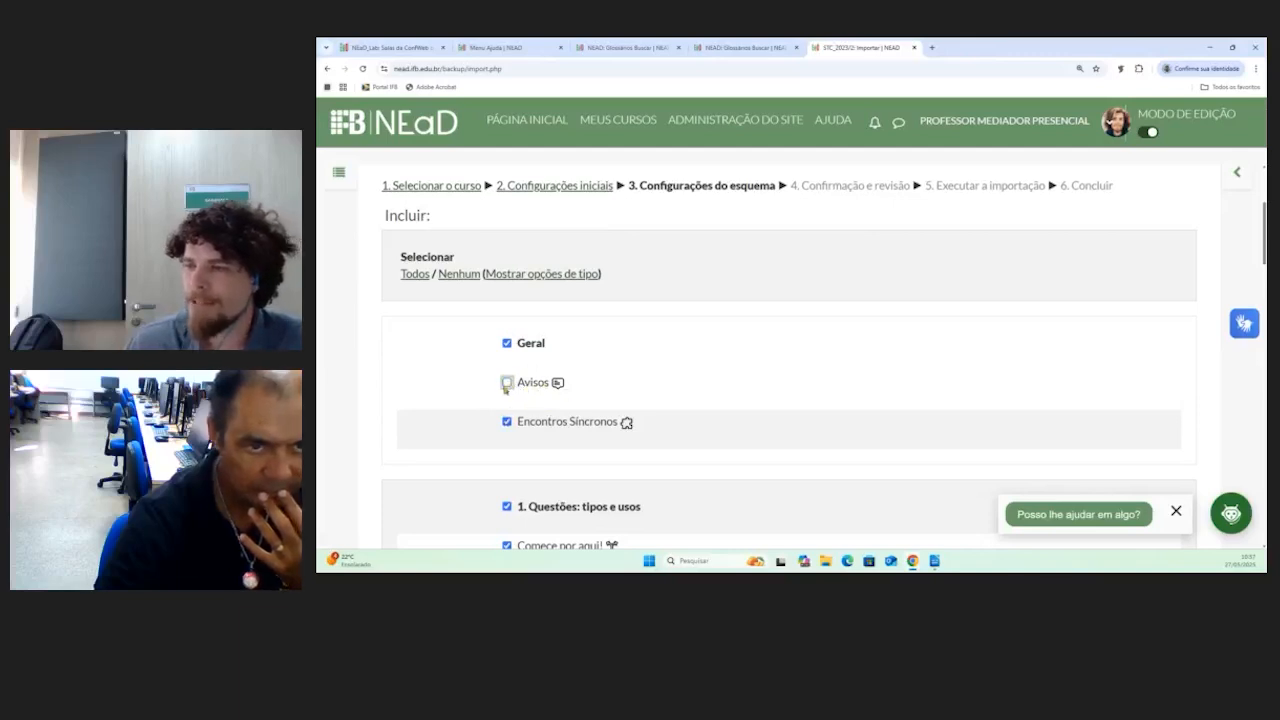
scroll(580, 397, down, 4)
click(507, 348)
click(507, 388)
Try excluding the whole section 1. Questões: tipos e usos from the import, and include it again
click(507, 309)
scroll(543, 375, down, 3)
scroll(543, 375, up, 3)
click(507, 309)
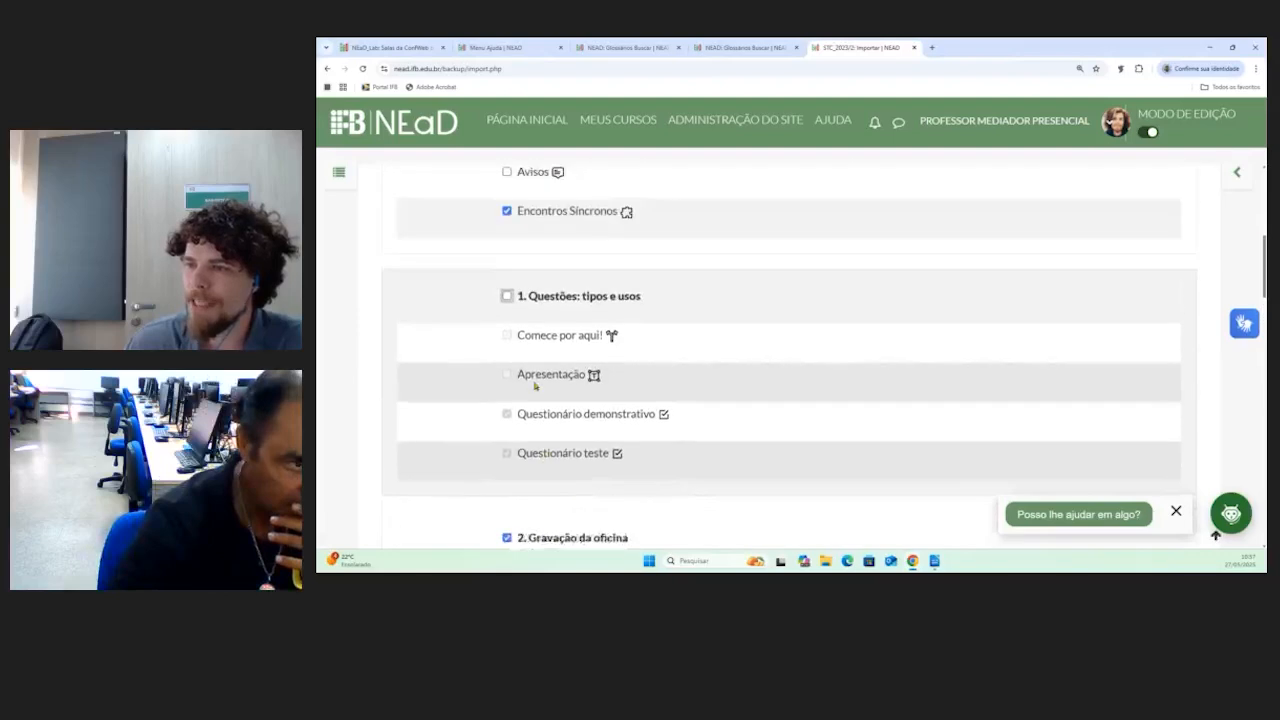
Keep the remaining sections and activities selected and continue from the schema settings to the import's confirmation and review
scroll(650, 410, down, 10)
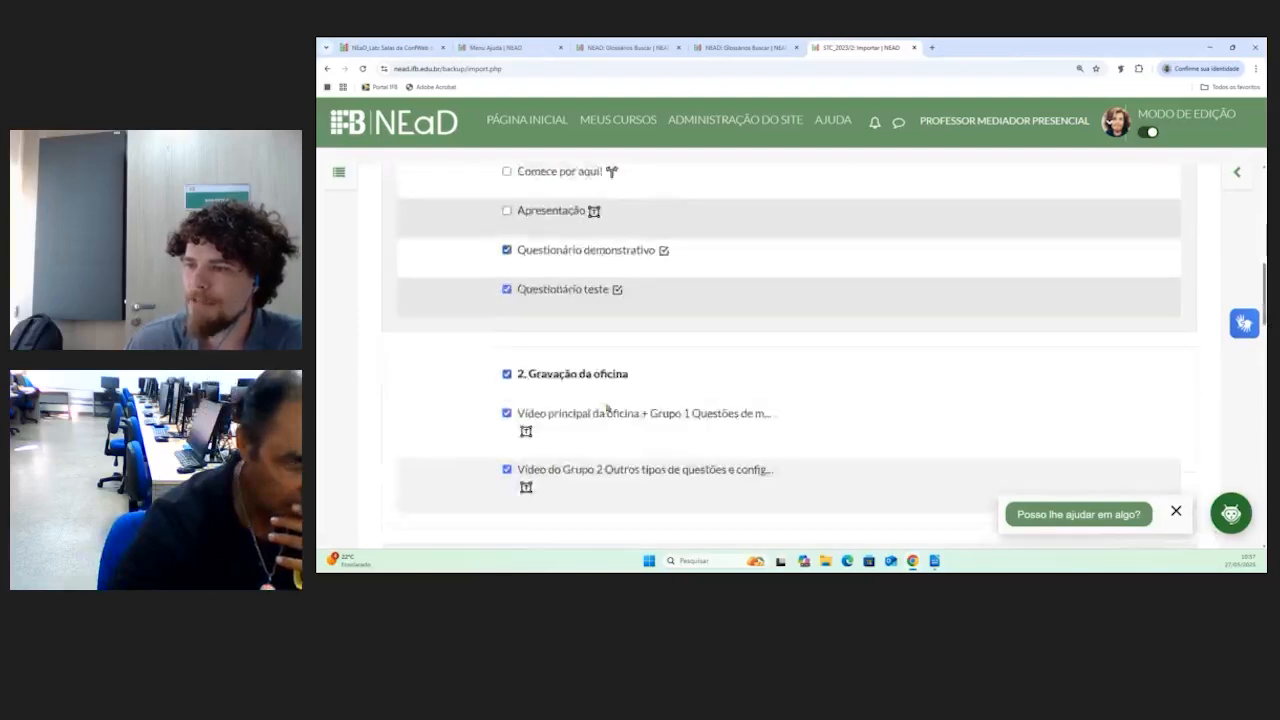
scroll(855, 435, down, 5)
click(818, 477)
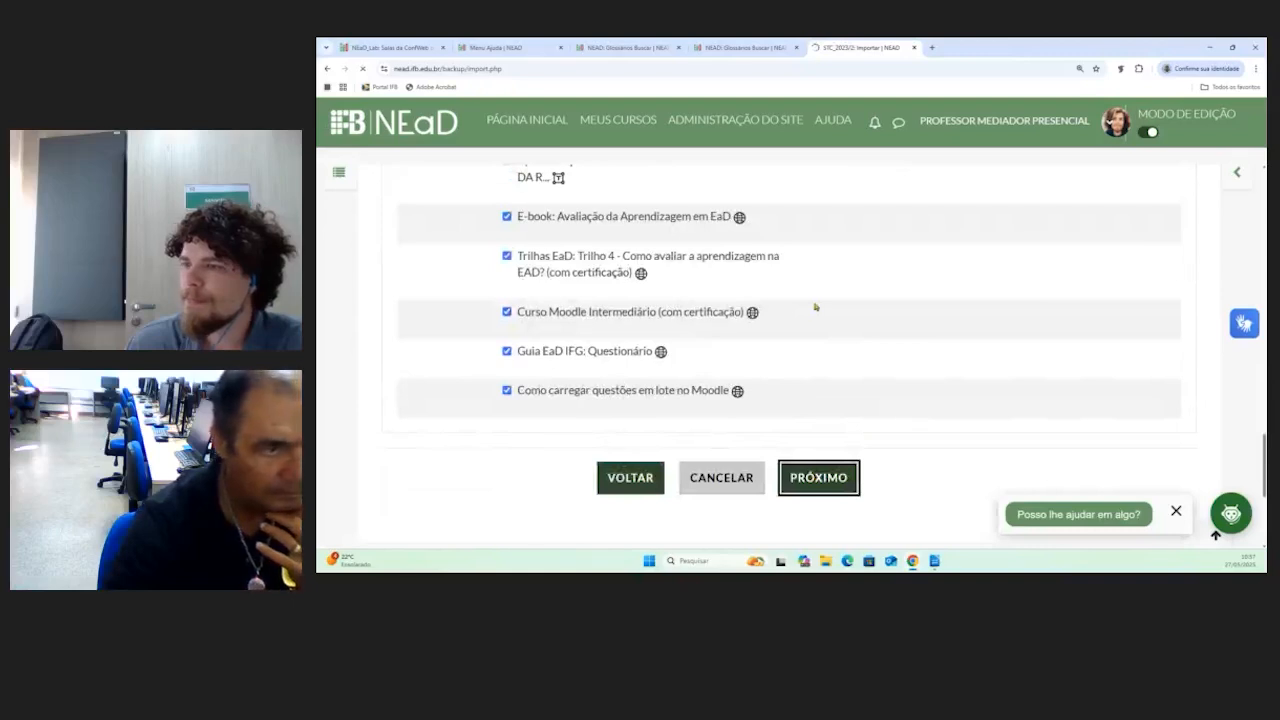
Review which settings, sections and activities are marked for import, from the general options through the final resource of the last section
scroll(810, 313, down, 5)
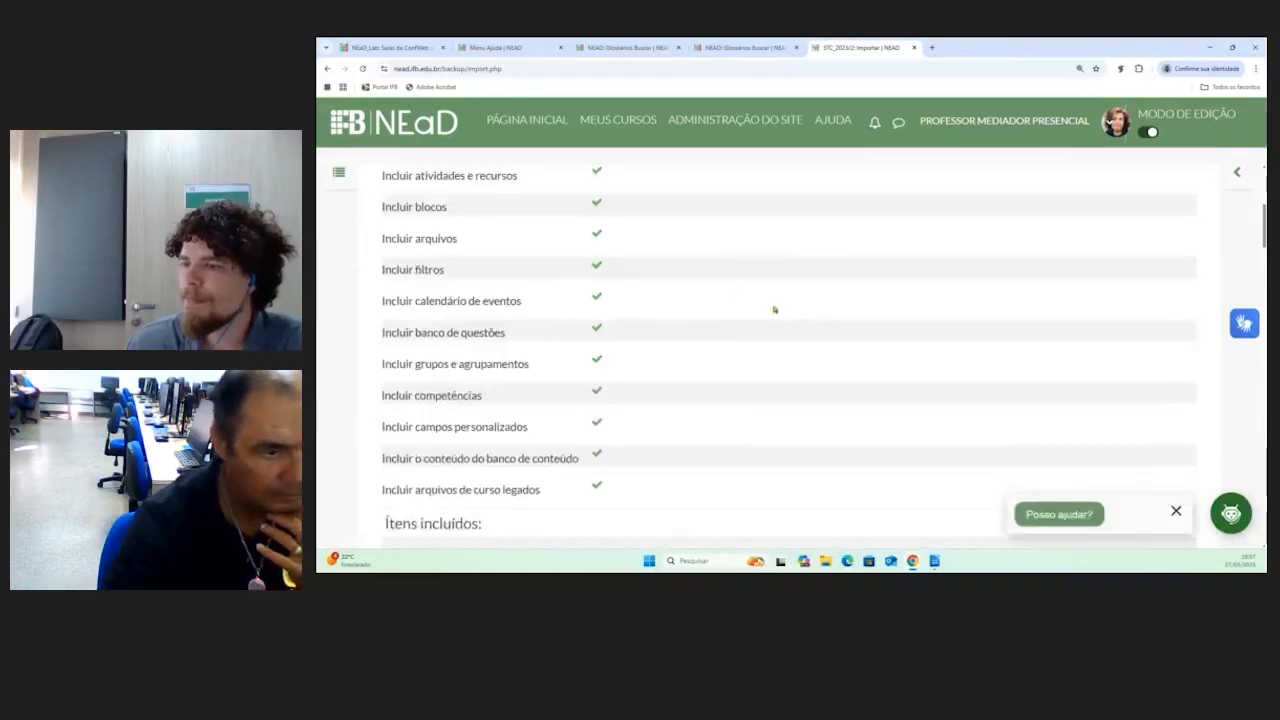
scroll(619, 372, down, 3)
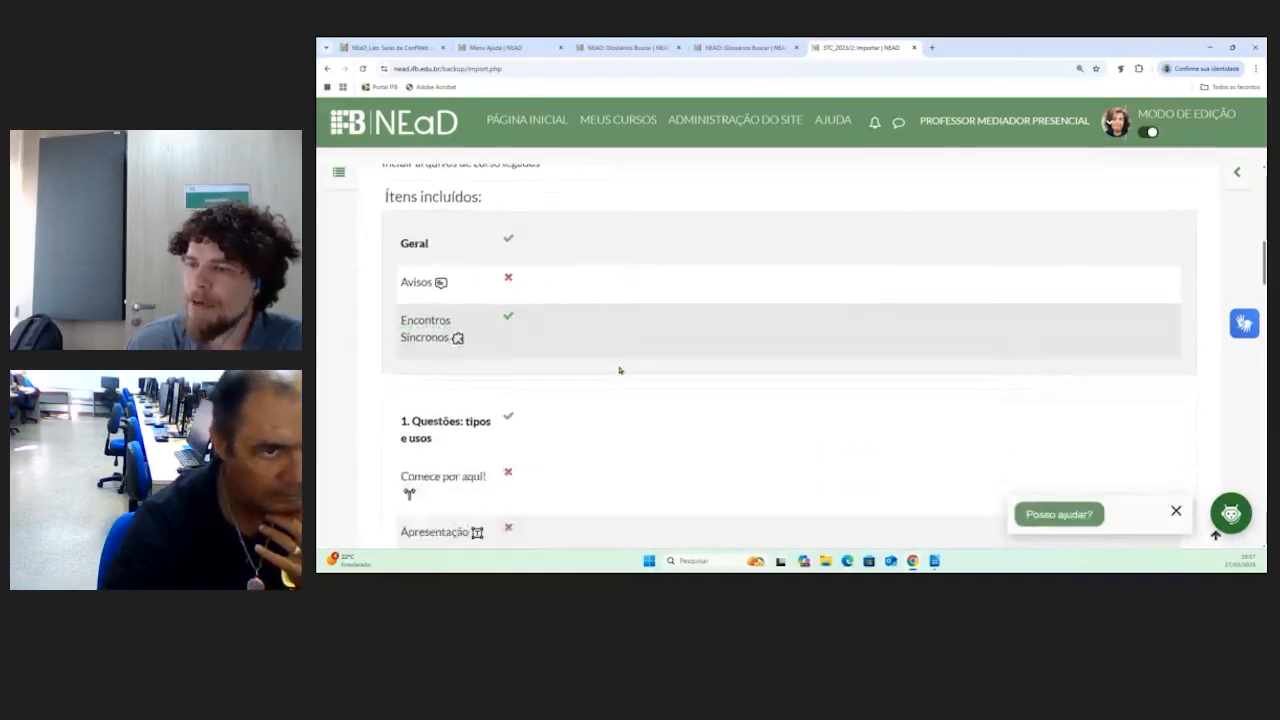
scroll(505, 350, down, 3)
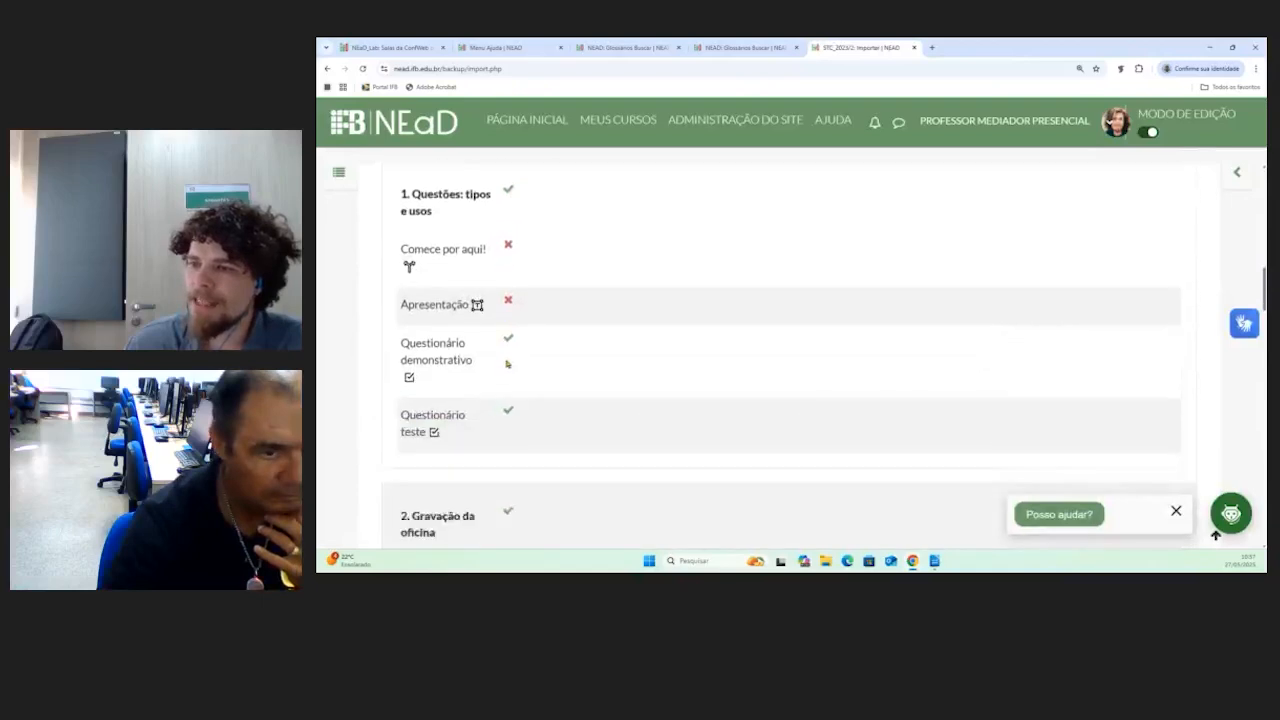
scroll(526, 349, down, 12)
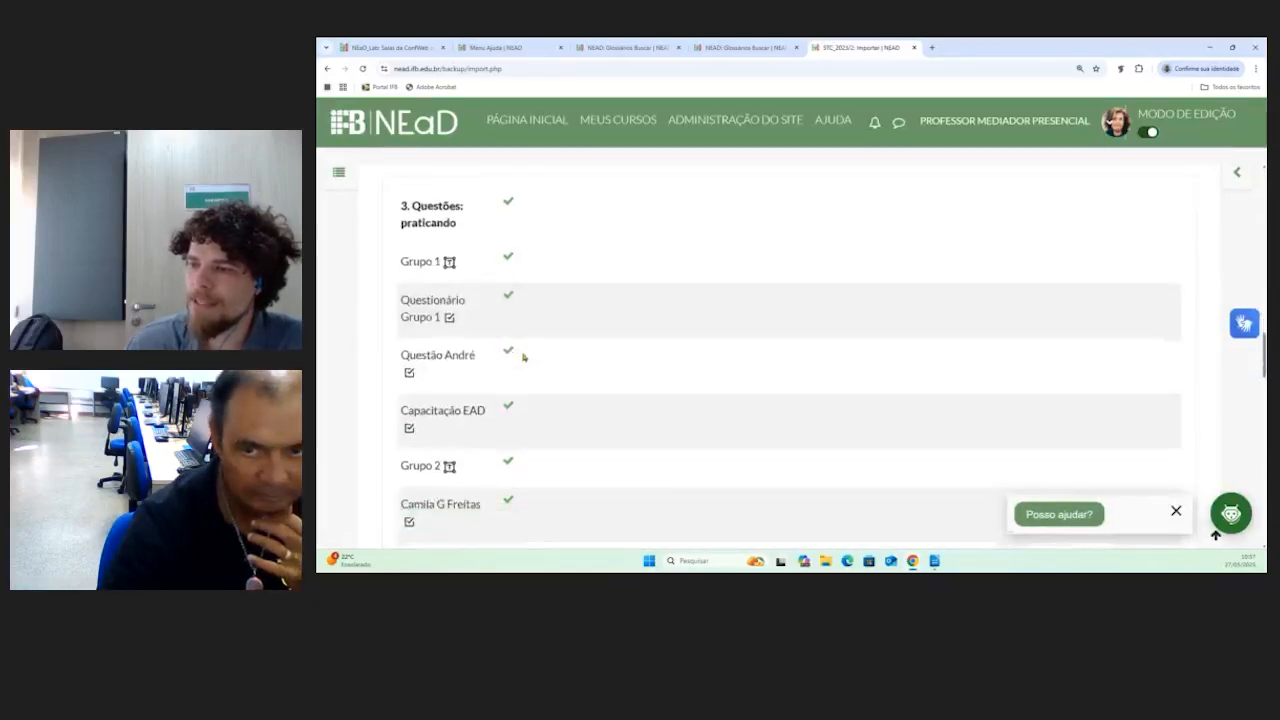
scroll(530, 358, down, 10)
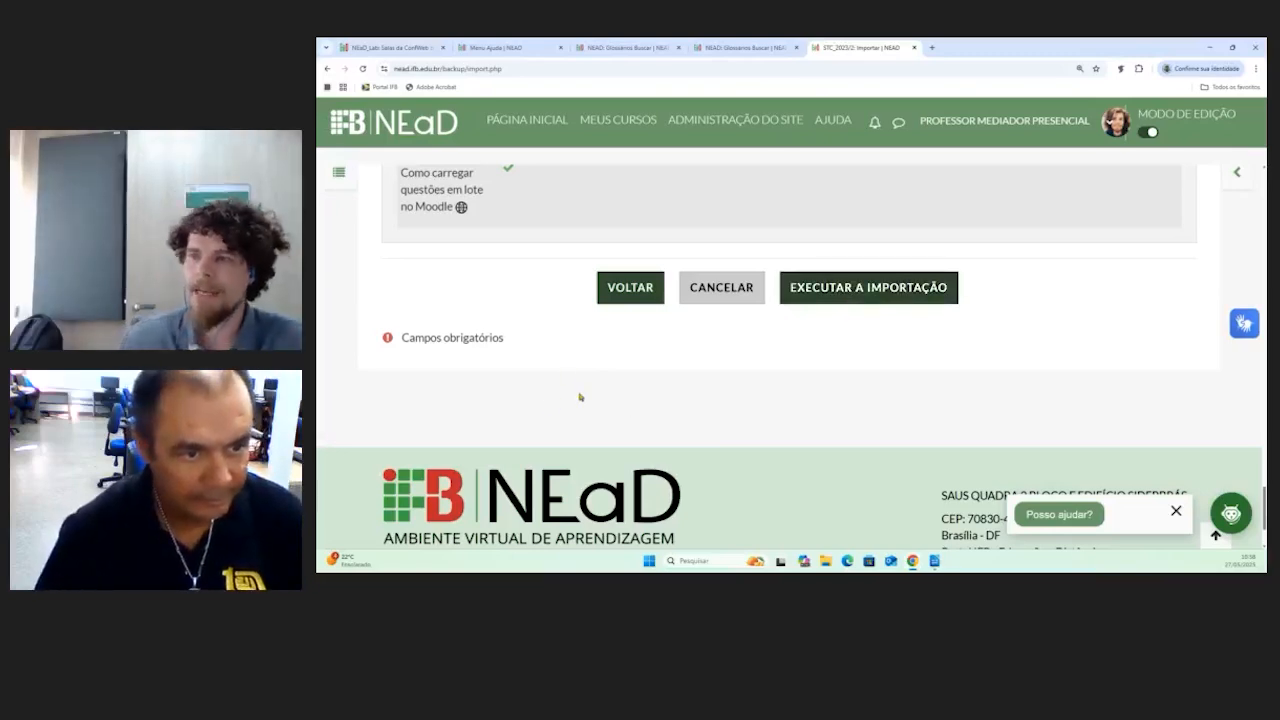
scroll(722, 398, down, 2)
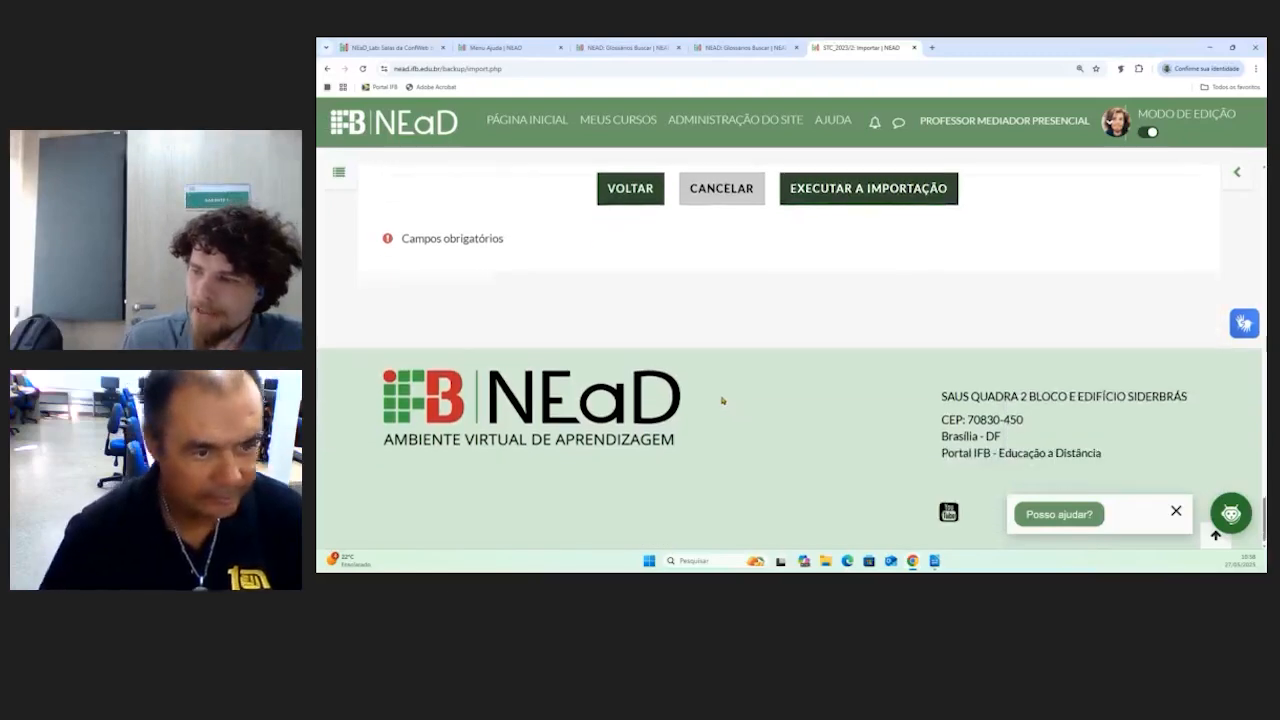
scroll(726, 391, up, 3)
scroll(726, 391, up, 1)
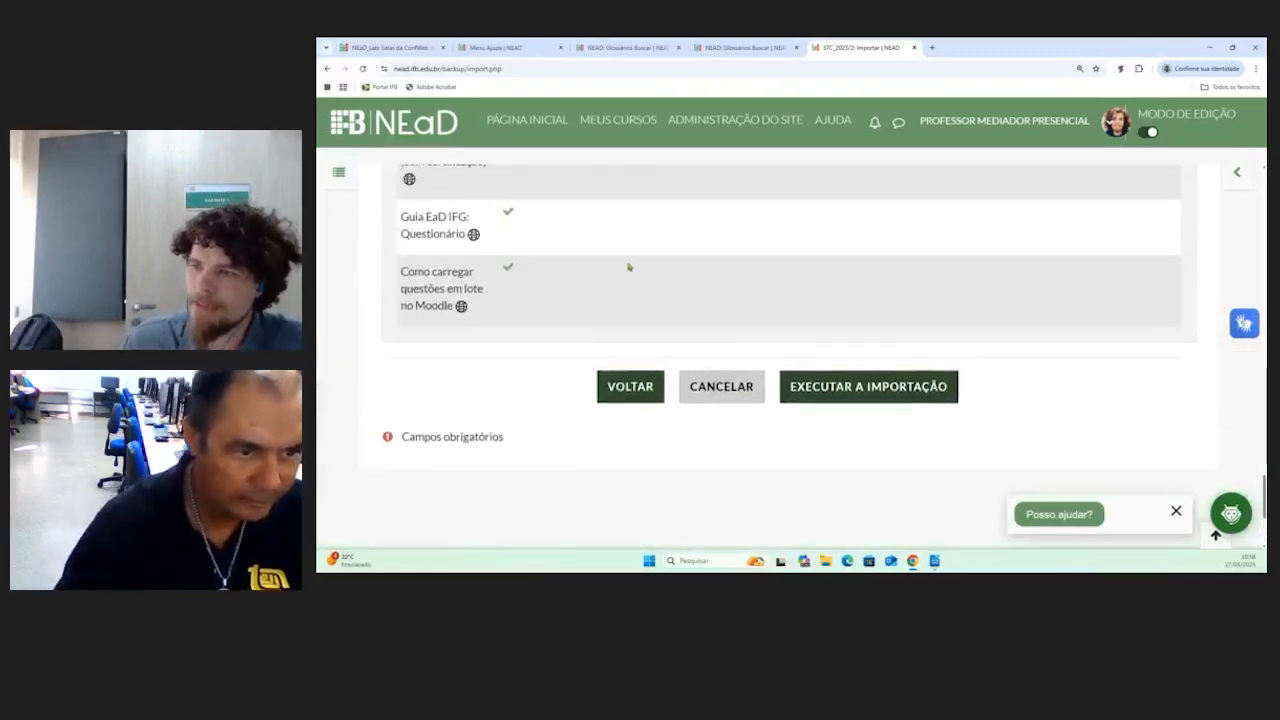